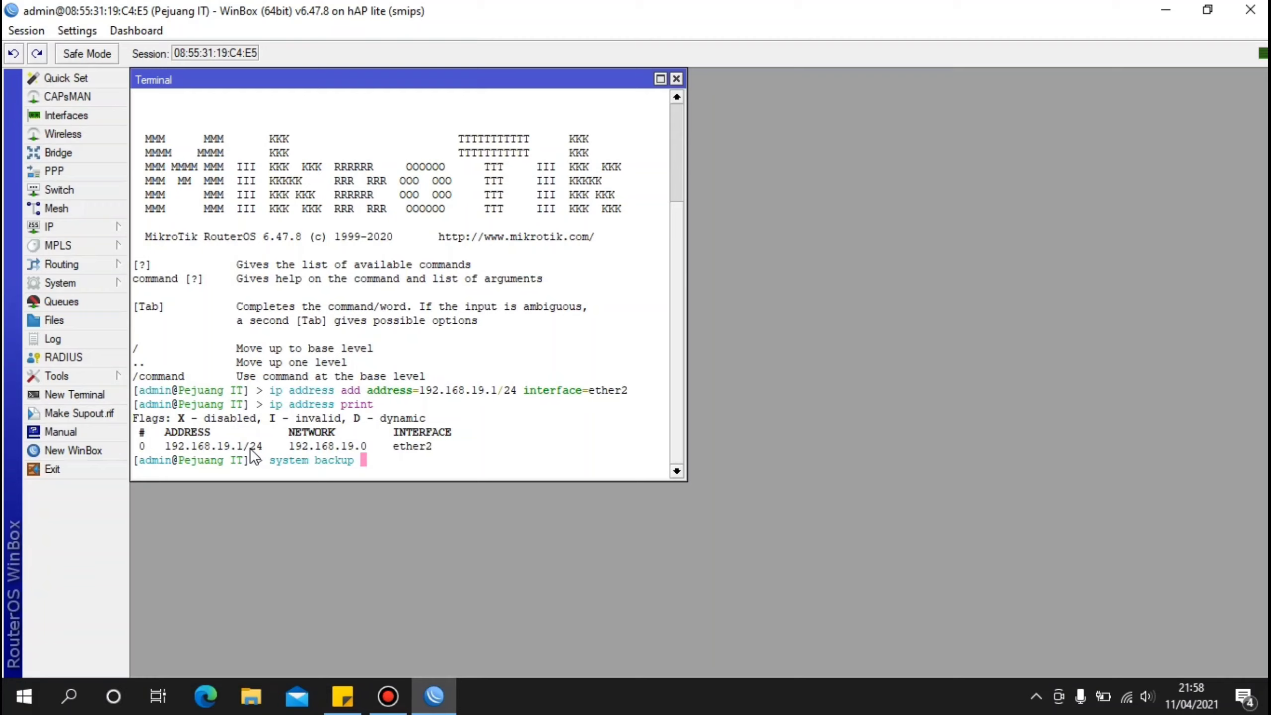
# Save a system configuration backup named azhar-backup through the router terminal and list the stored files
pyautogui.write('save n')
pyautogui.press('Tab')
pyautogui.write('azhar')
pyautogui.write('-')
pyautogui.write('backup')
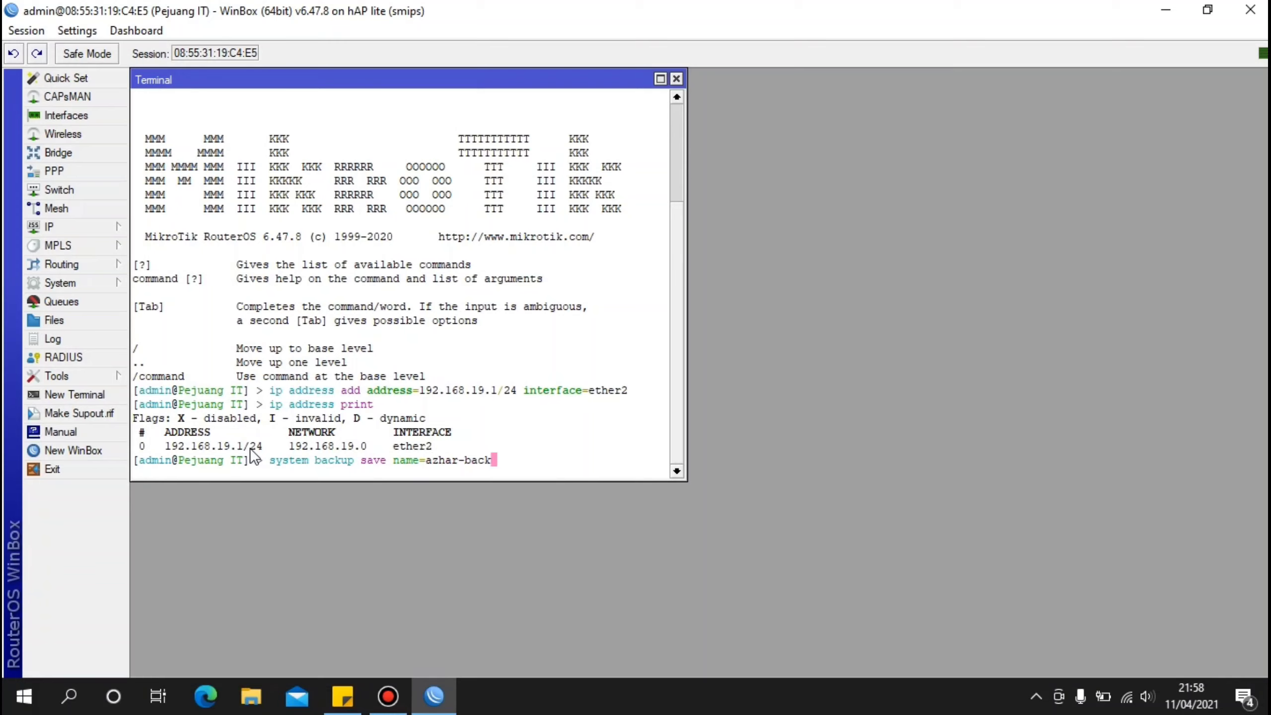
pyautogui.press('Return')
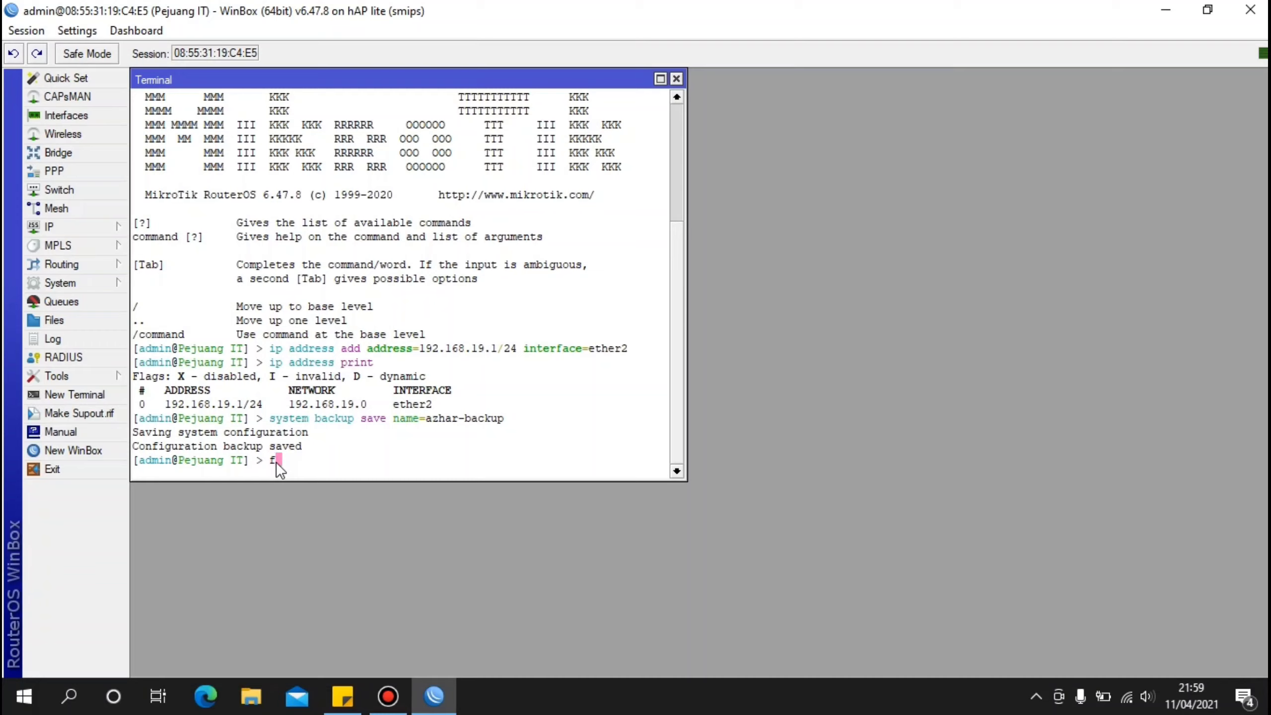
pyautogui.write('print')
pyautogui.press('Return')
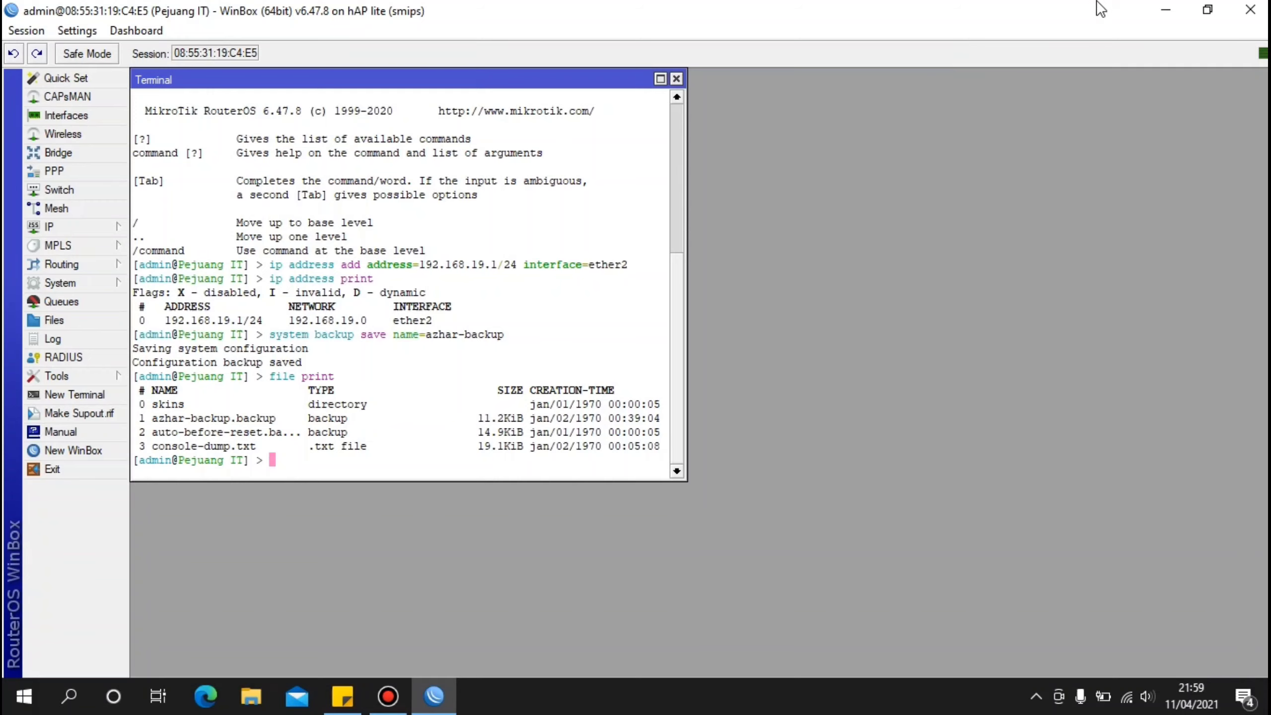
# Switch to File Explorer, connect to ftp://192.168.19.1 and log on as admin without a password
pyautogui.click(1166, 8)
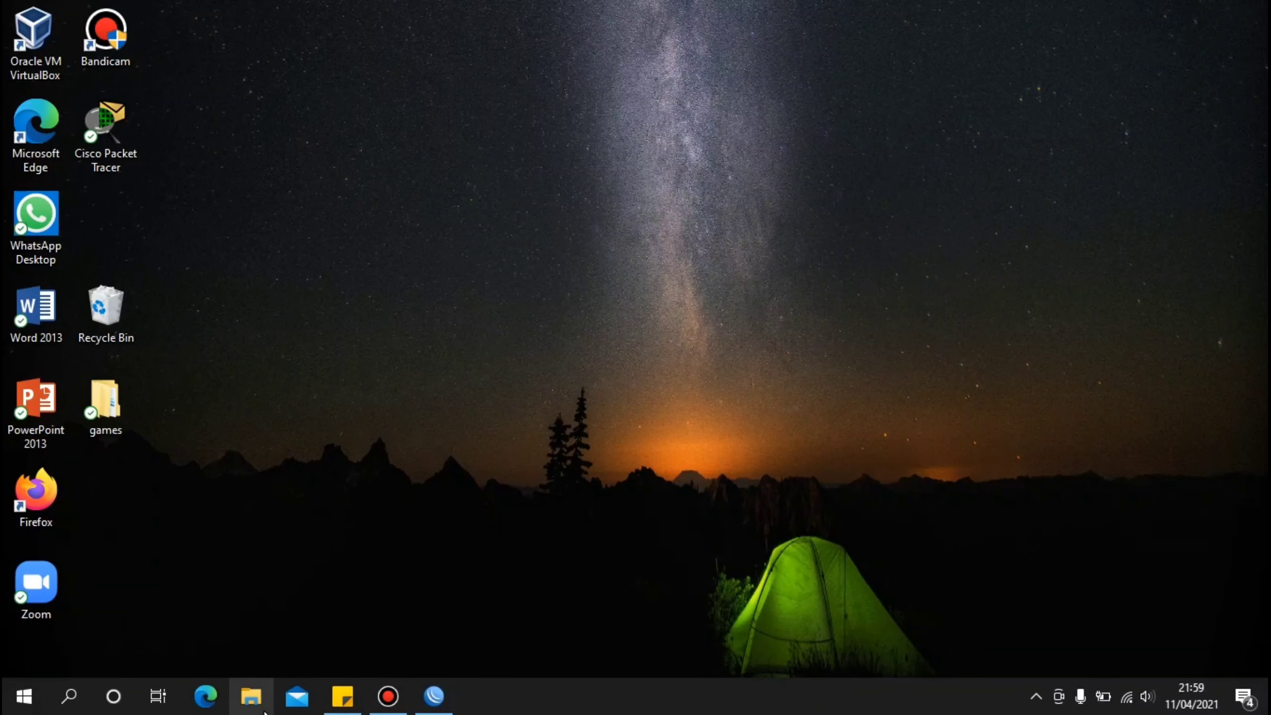
pyautogui.click(251, 697)
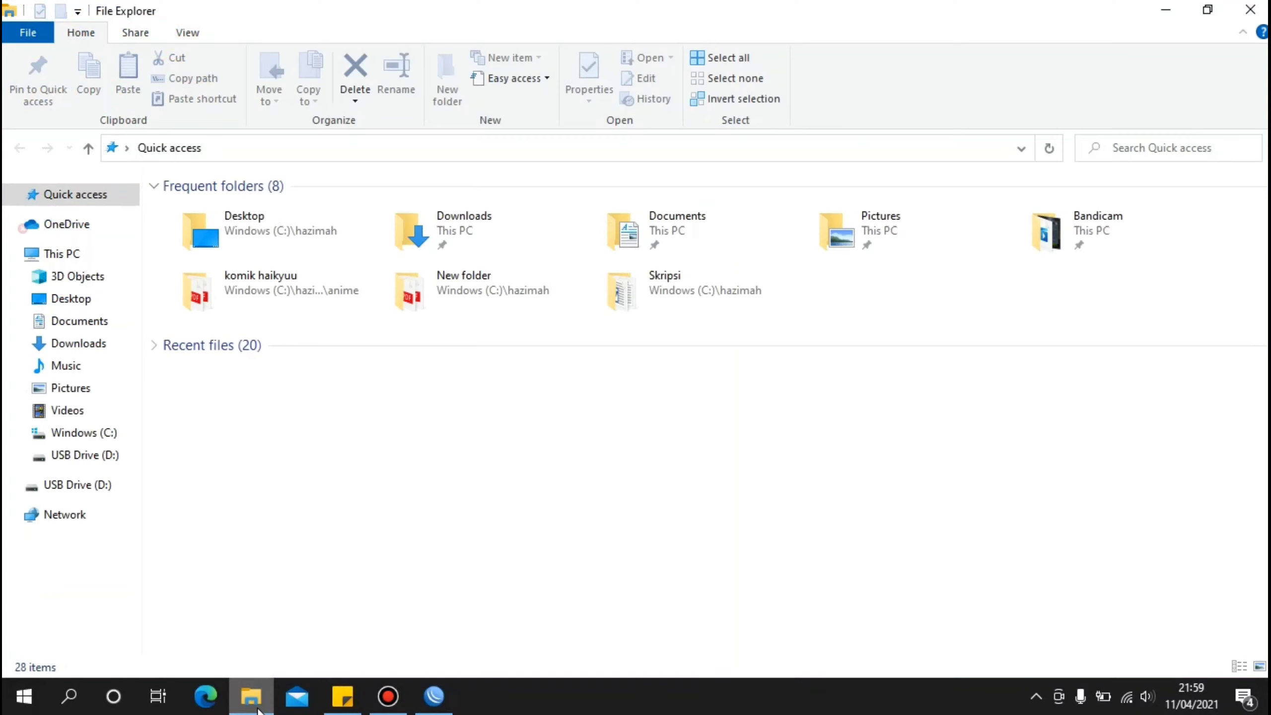
pyautogui.click(287, 139)
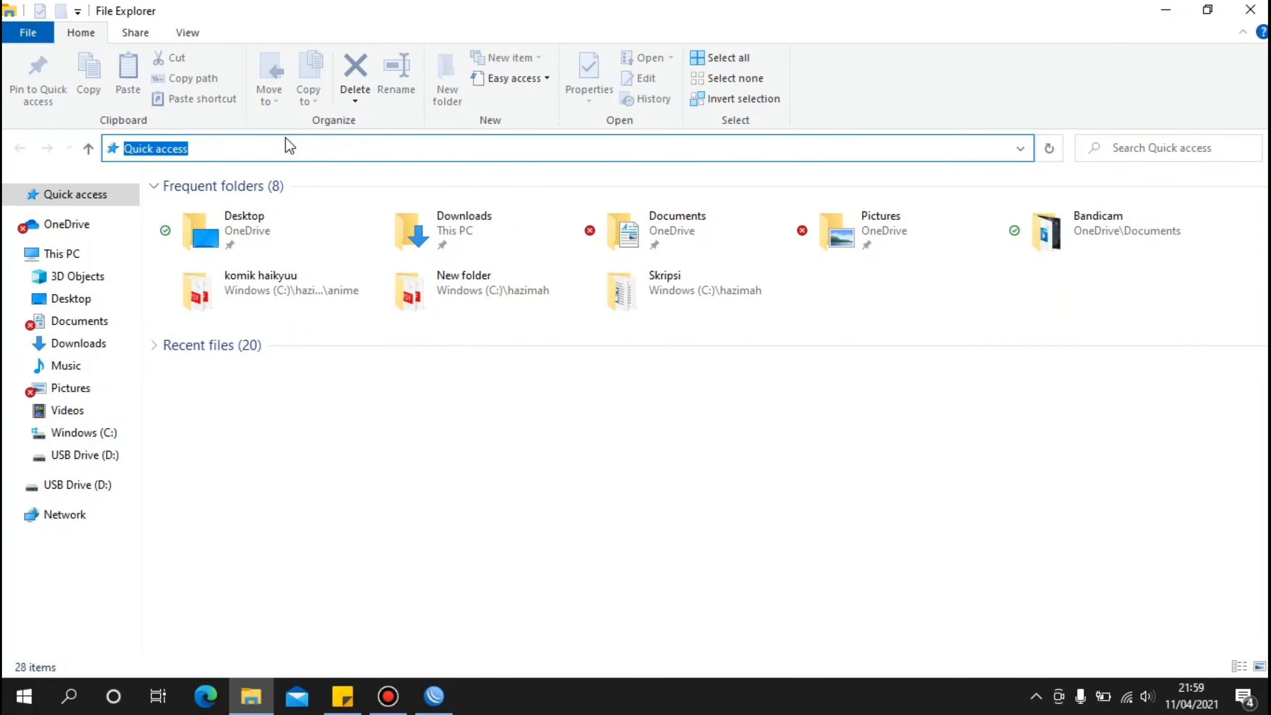
pyautogui.write('ftp')
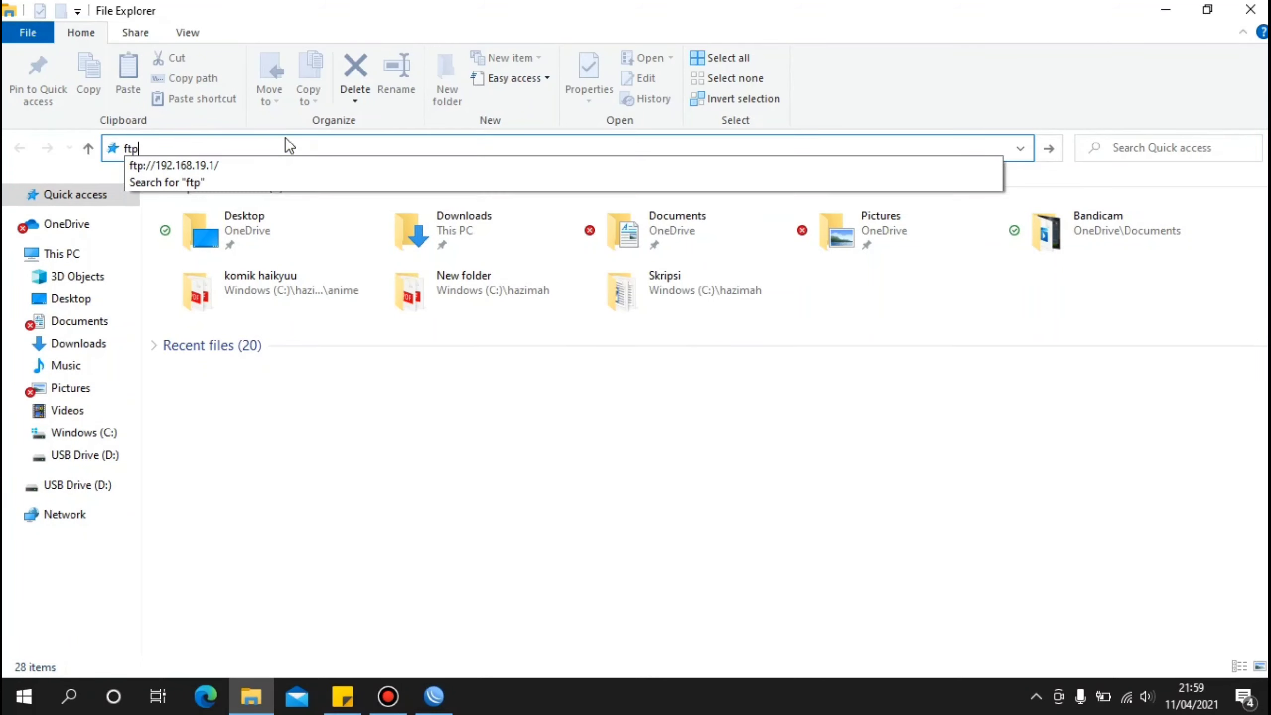
pyautogui.write(':')
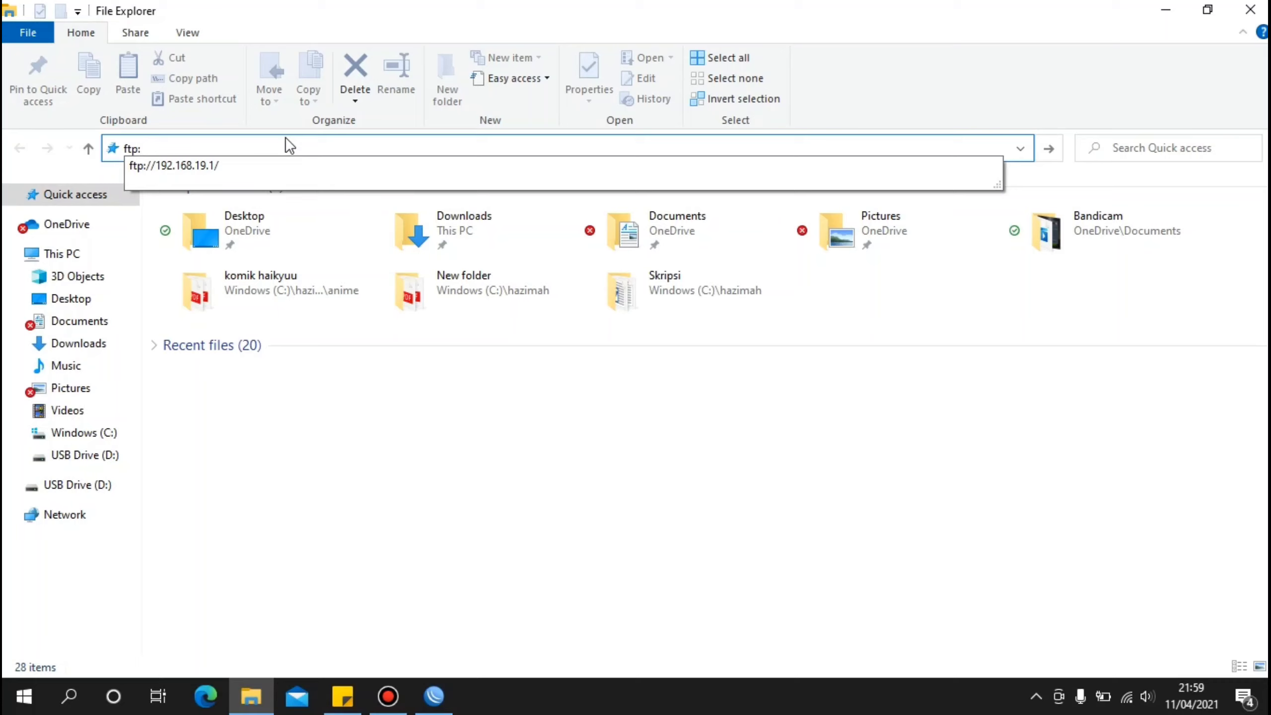
pyautogui.write('//192.168.19.1')
pyautogui.press('Return')
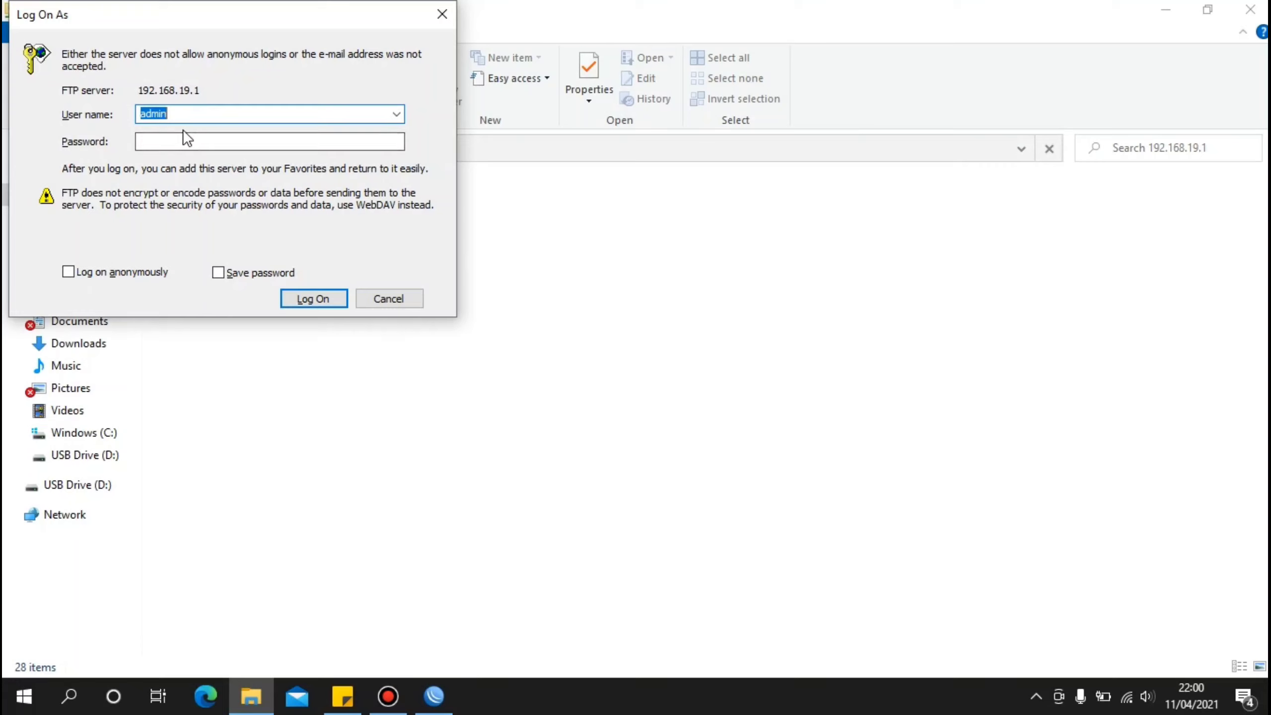
pyautogui.click(314, 298)
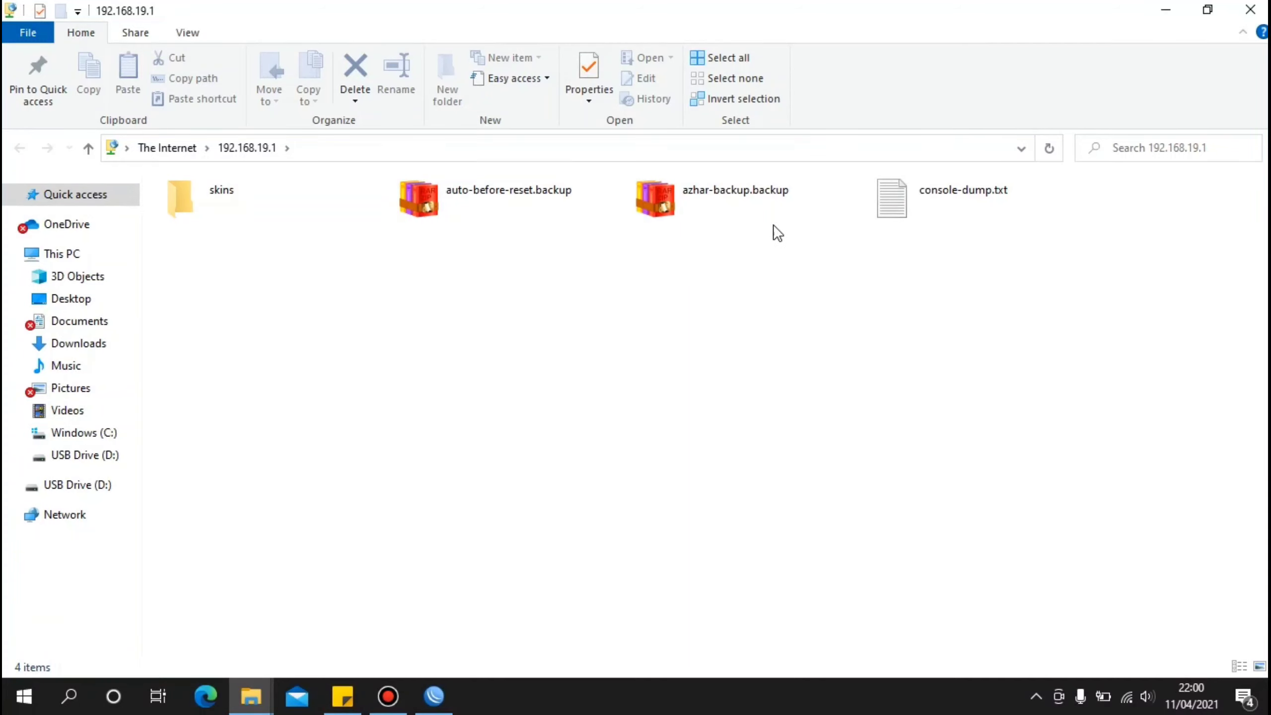
# Copy azhar-backup.backup from the router's FTP folder to the computer's Desktop folder
pyautogui.rightClick(711, 200)
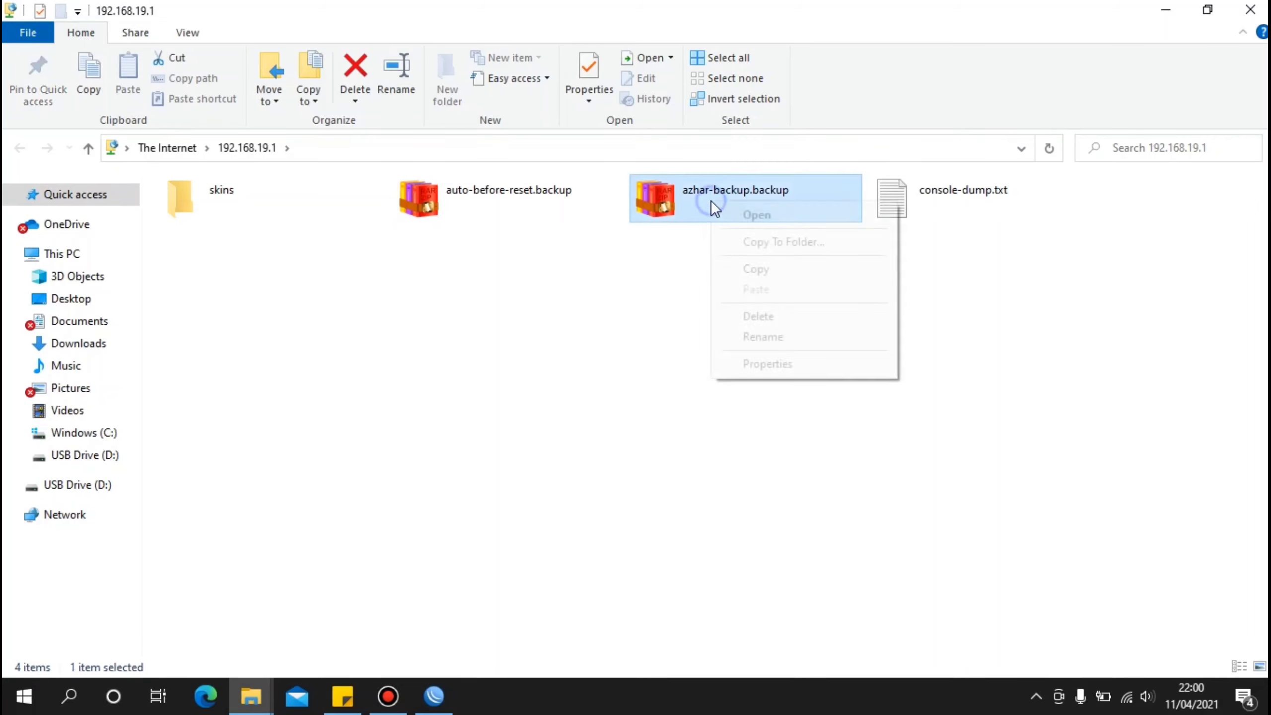
pyautogui.click(741, 271)
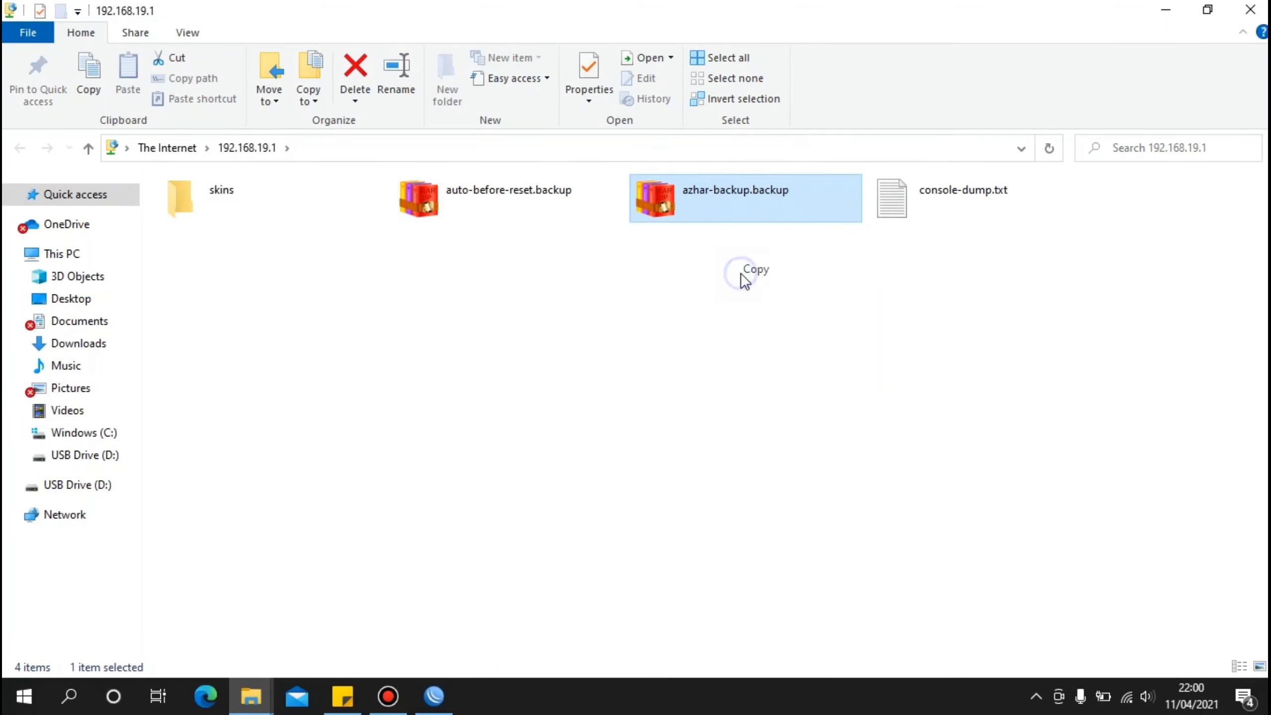
pyautogui.click(69, 298)
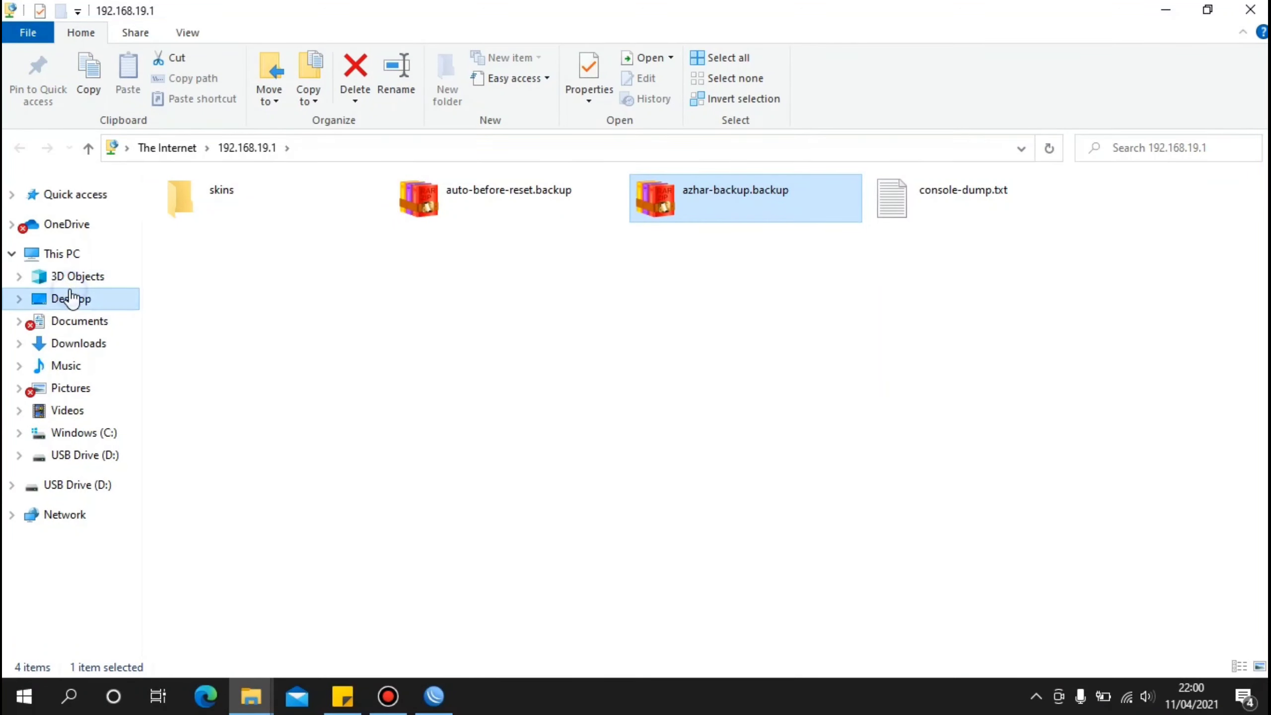
pyautogui.rightClick(233, 371)
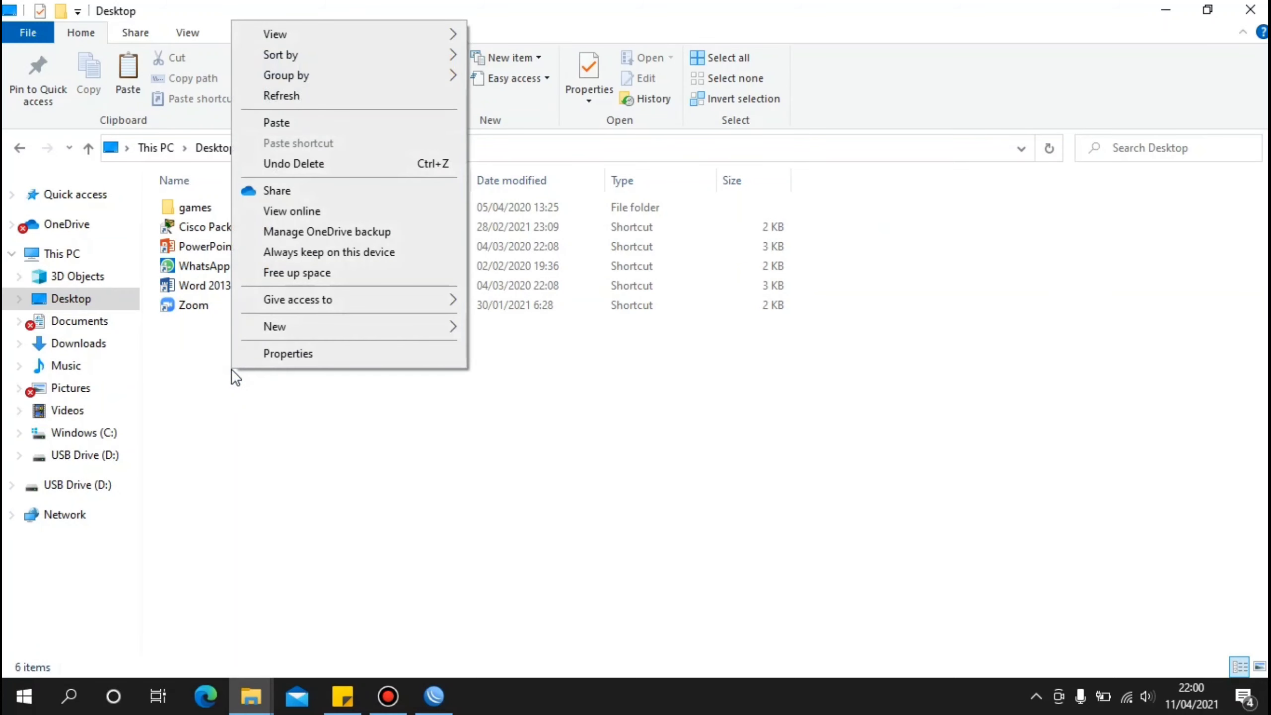
pyautogui.click(293, 123)
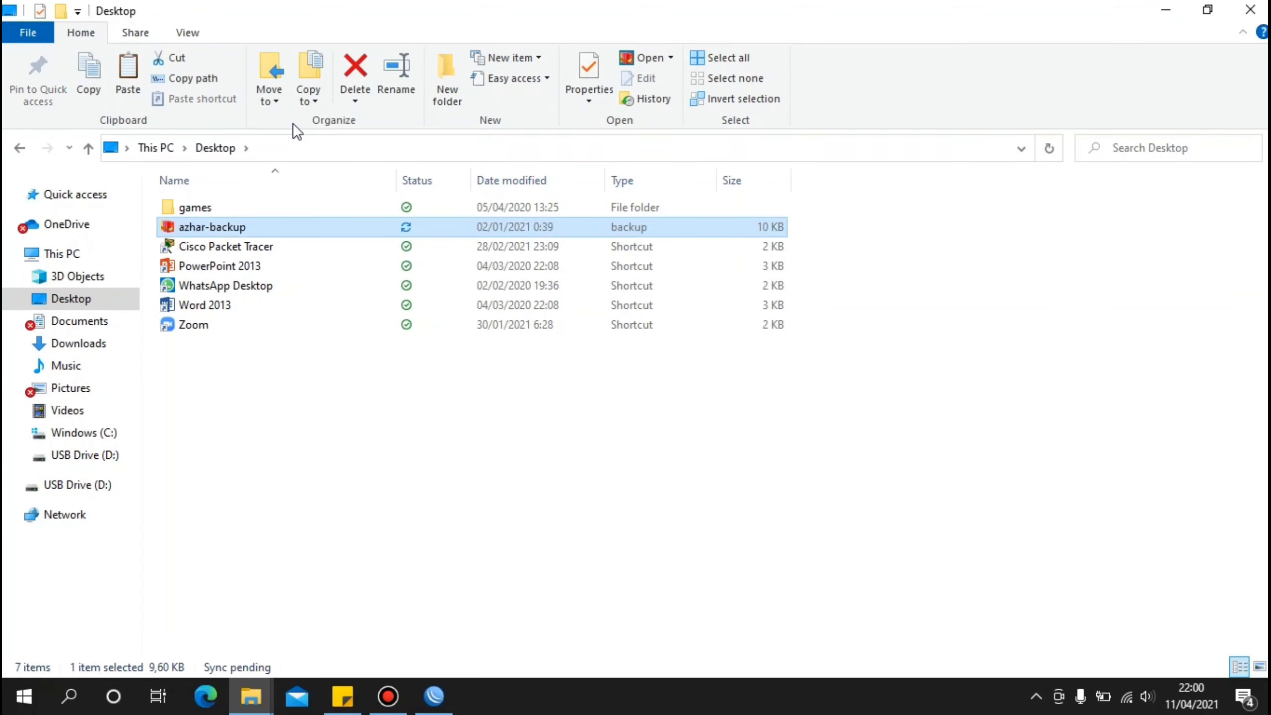
# Open the azhar-backup file on the desktop with Notepad to examine its contents, then close it
pyautogui.moveTo(821, 8)
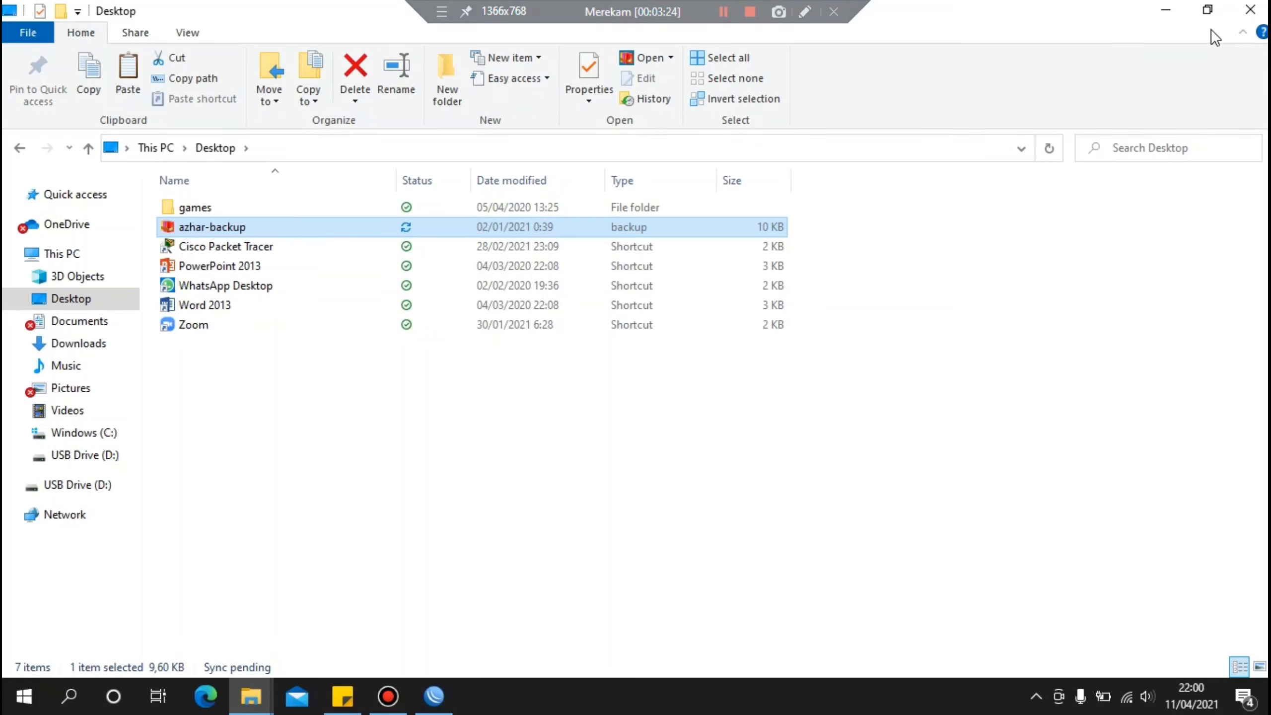
pyautogui.click(1174, 14)
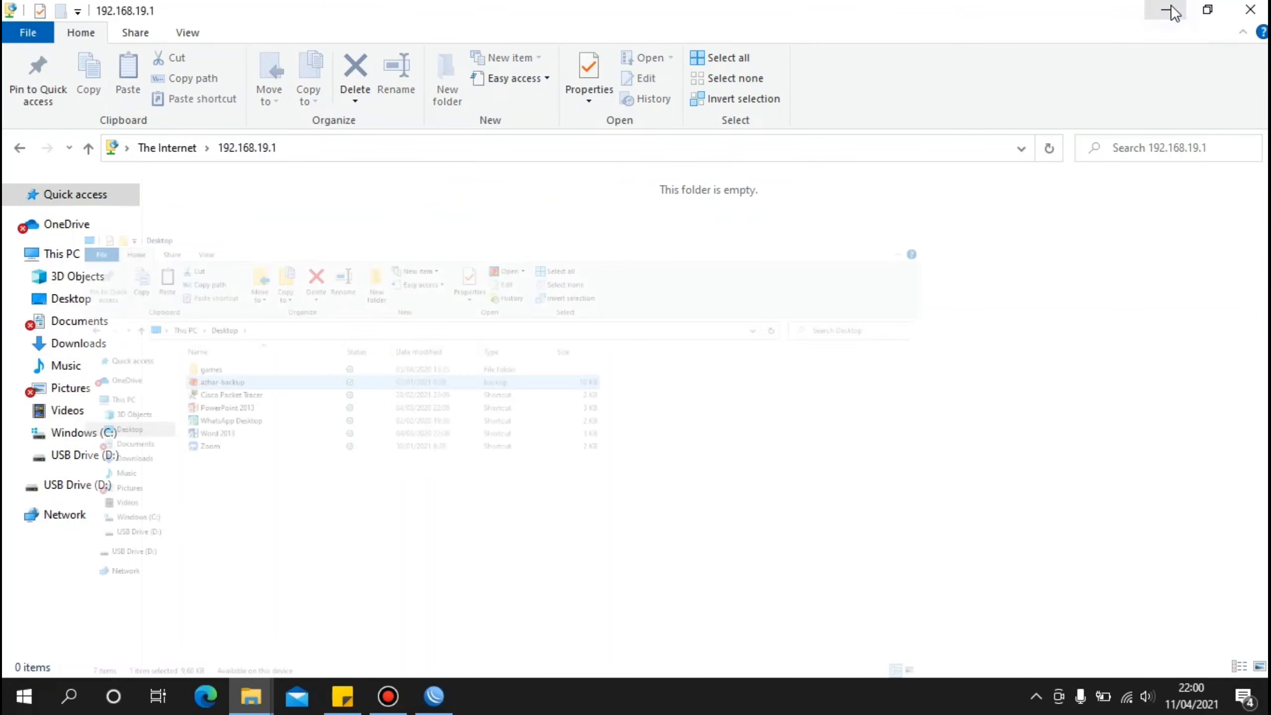
pyautogui.click(1174, 14)
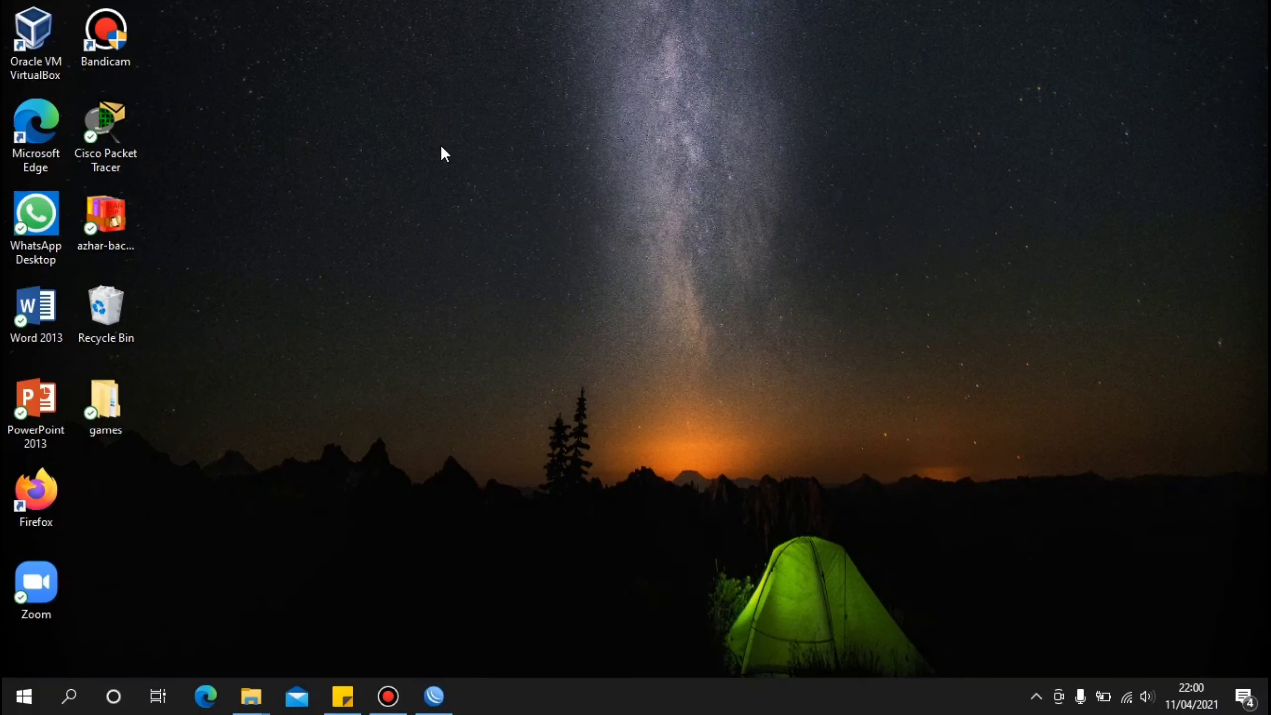
pyautogui.rightClick(114, 218)
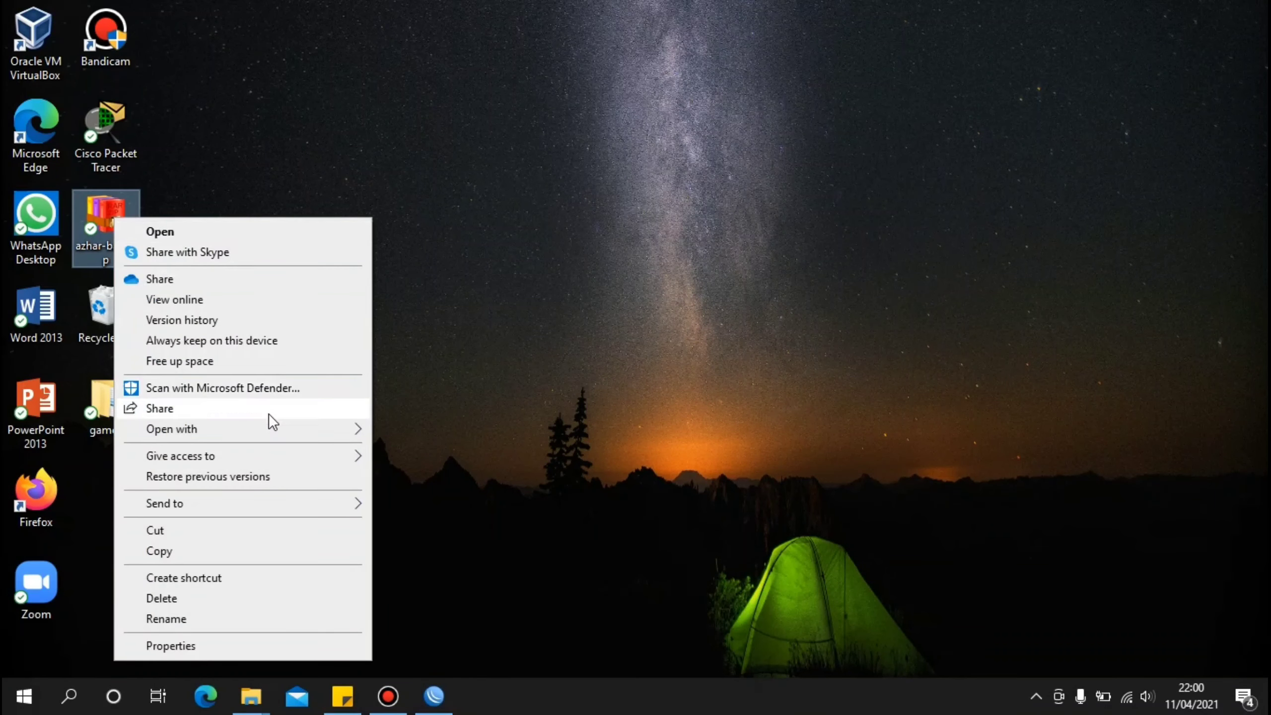
pyautogui.moveTo(279, 429)
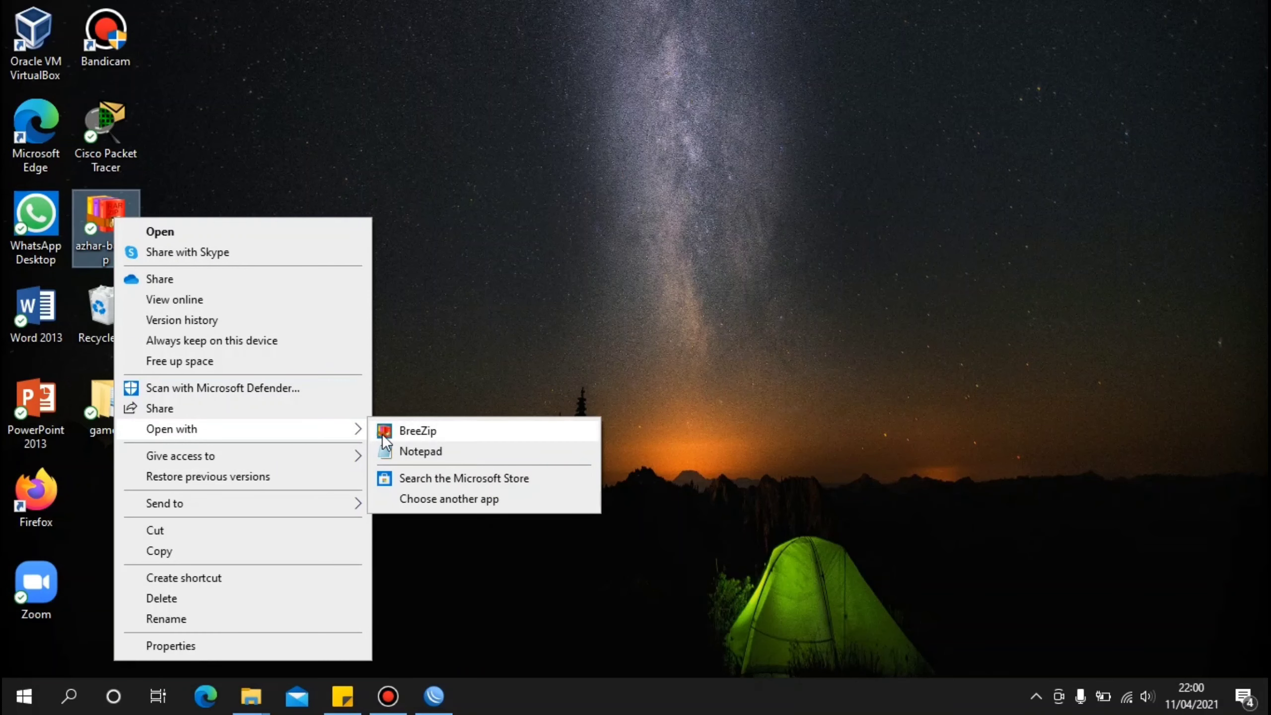
pyautogui.click(417, 451)
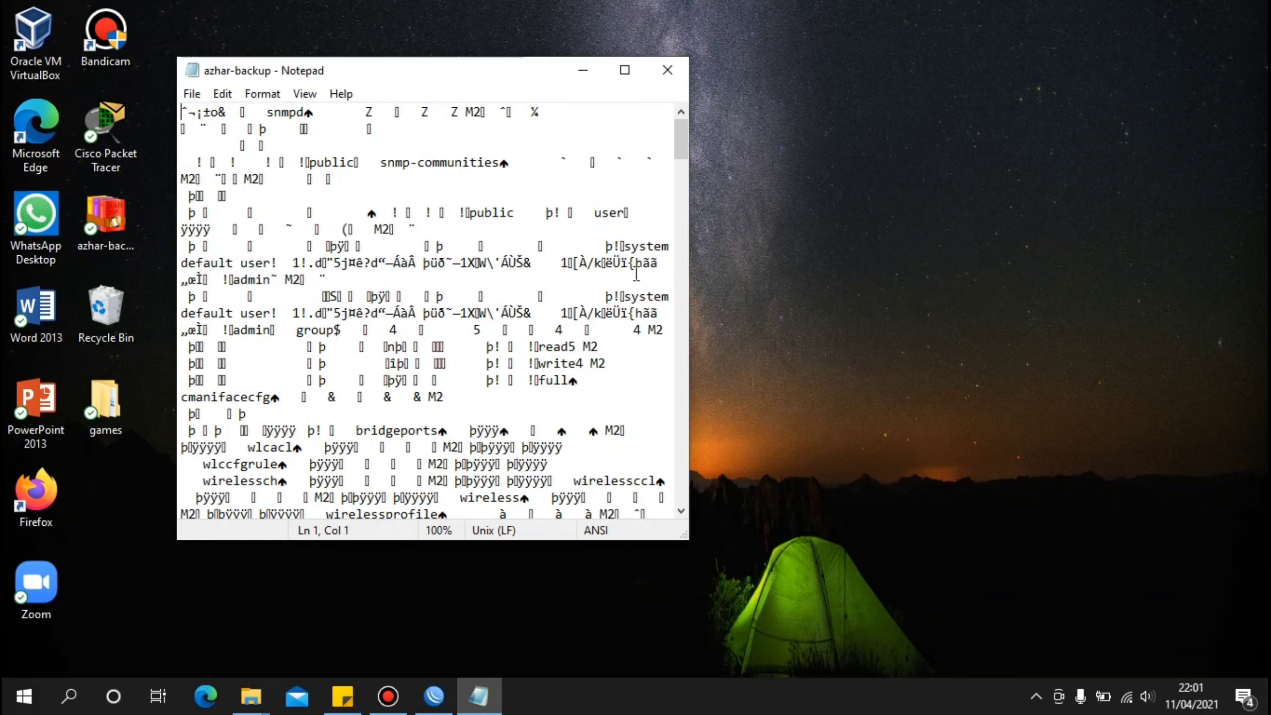
pyautogui.click(672, 65)
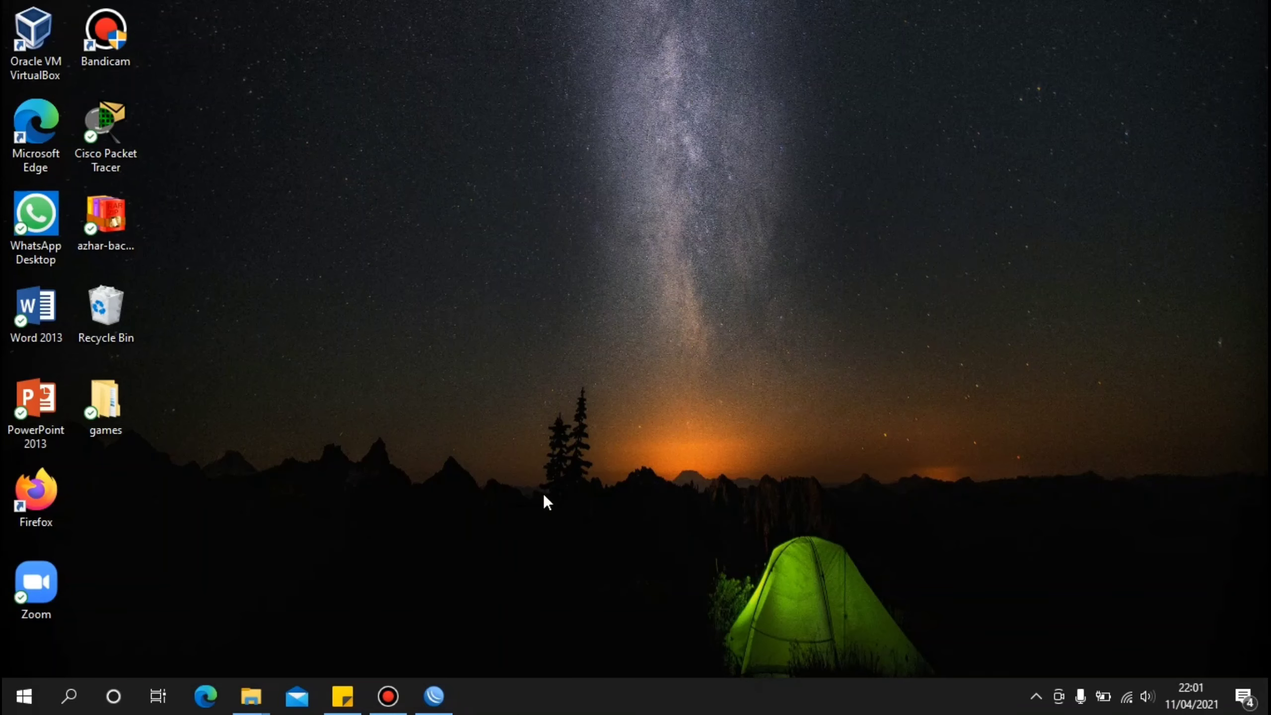
# Switch back to WinBox and list the router's IP addresses in the terminal
pyautogui.click(434, 697)
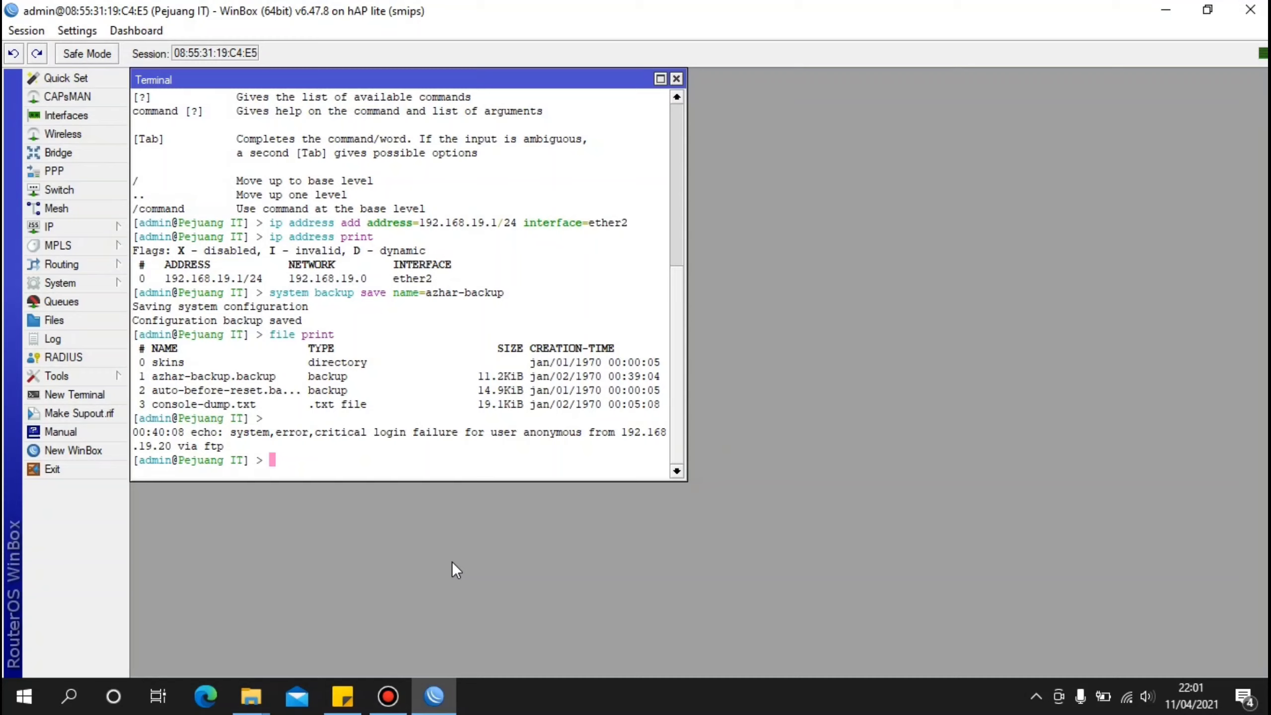
pyautogui.write('ip ad')
pyautogui.press('Tab')
pyautogui.write('print')
pyautogui.press('Return')
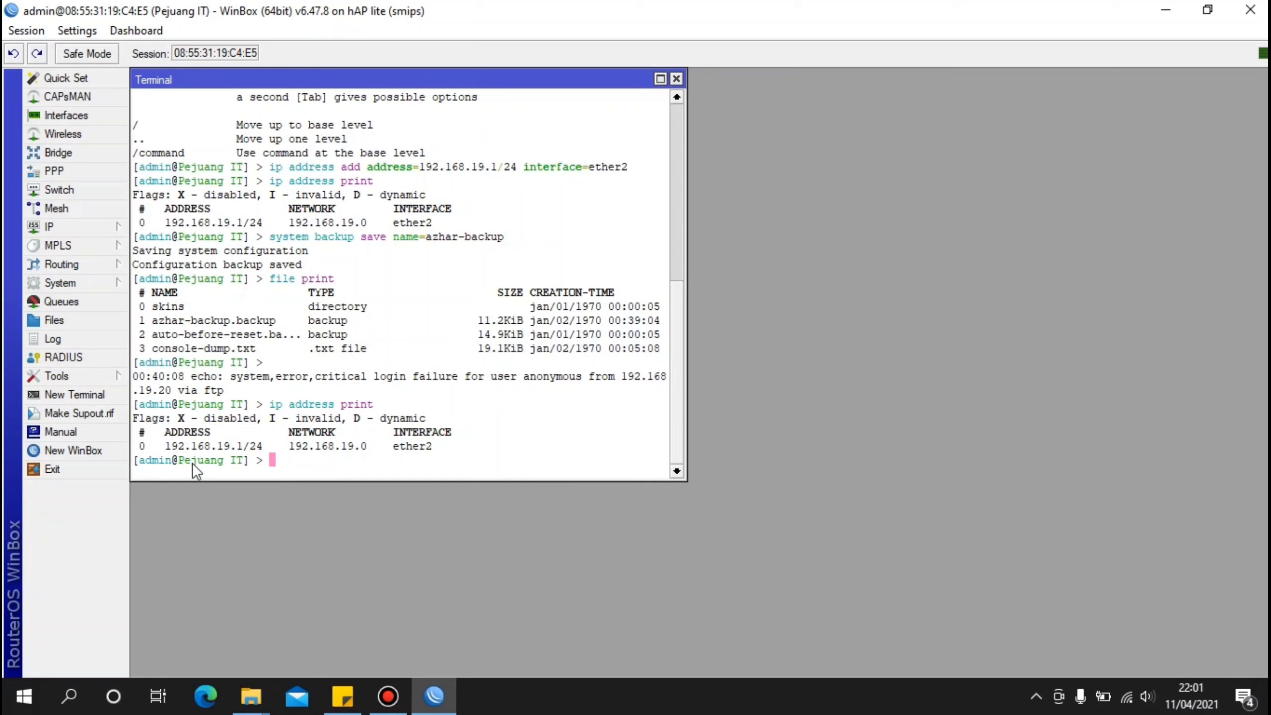
# Remove IP address entry number 0 in the terminal and print the address list again
pyautogui.write('ip address remove ')
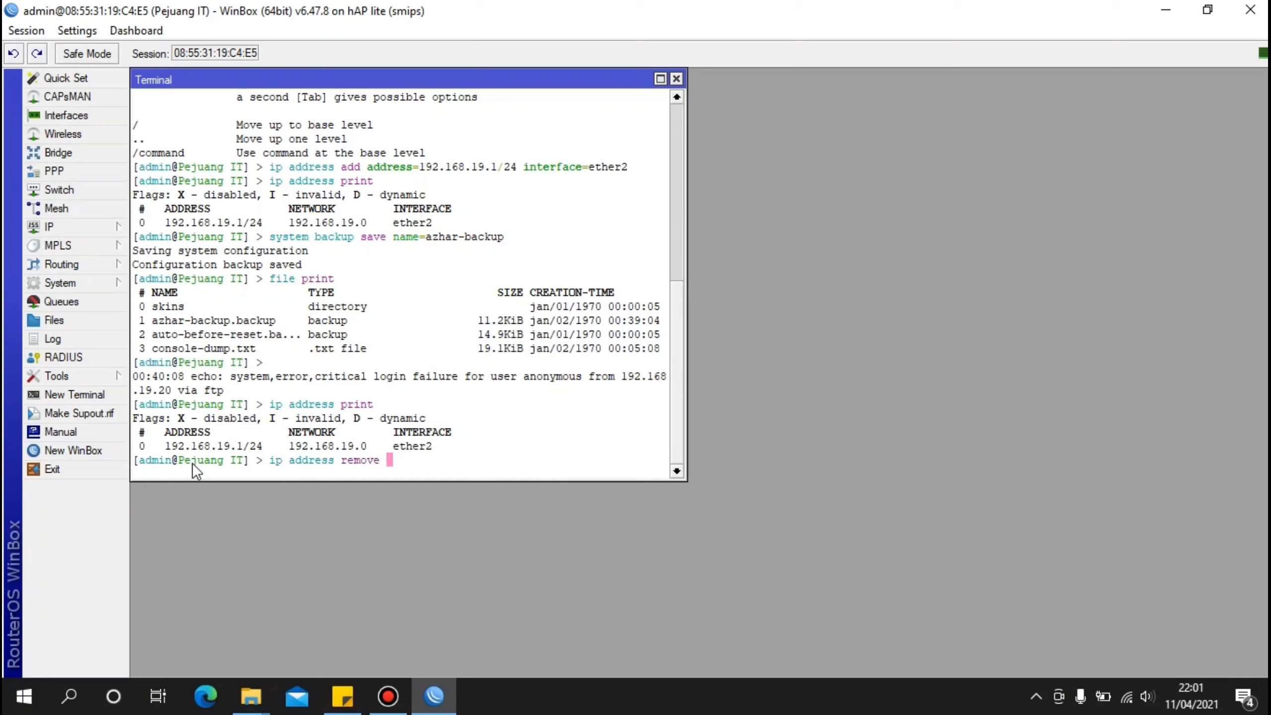
pyautogui.write('numbers=0')
pyautogui.press('Return')
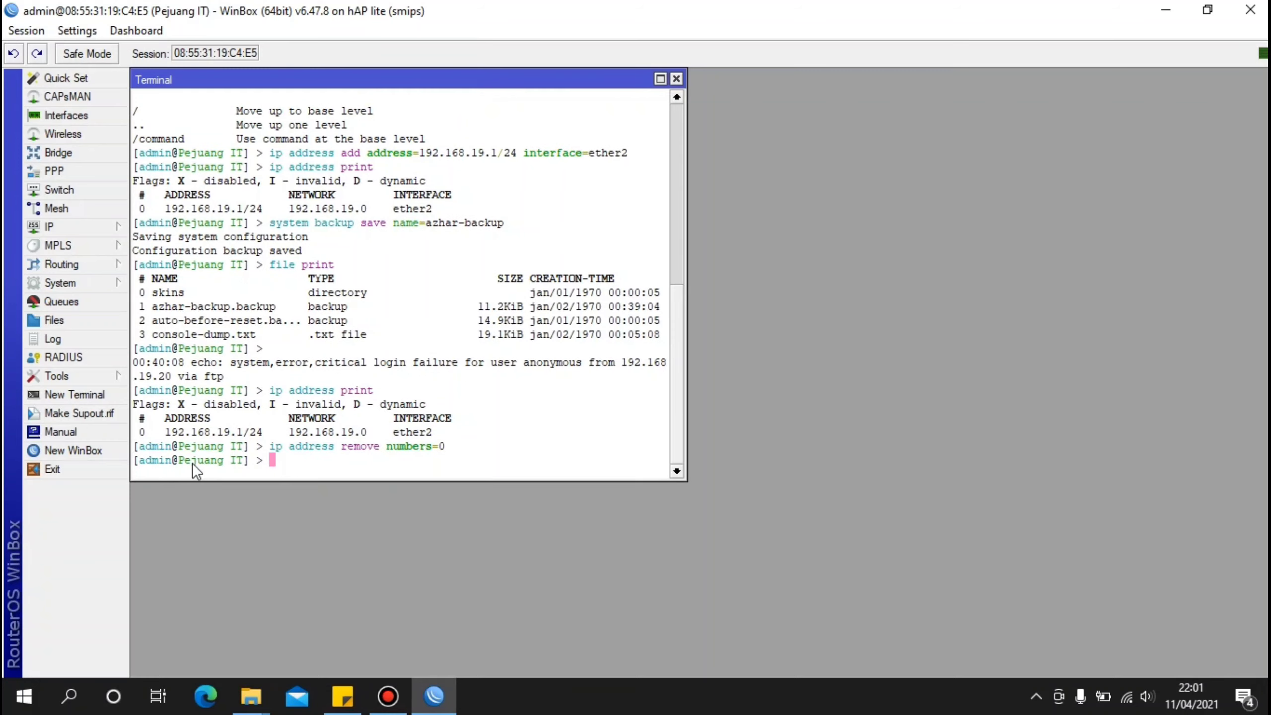
pyautogui.write('ip address print')
pyautogui.press('Return')
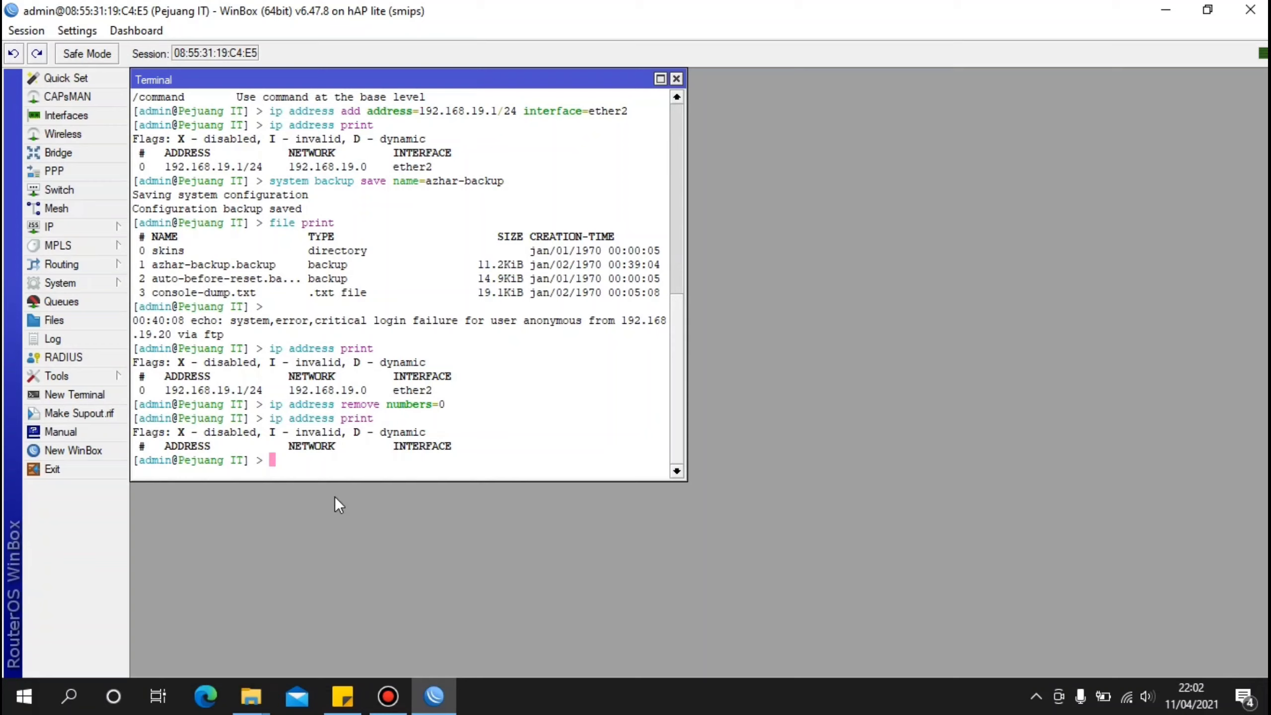
# Load the backup azhar-backup.backup with an empty password and confirm the restore and reboot
pyautogui.write('system backup load name=')
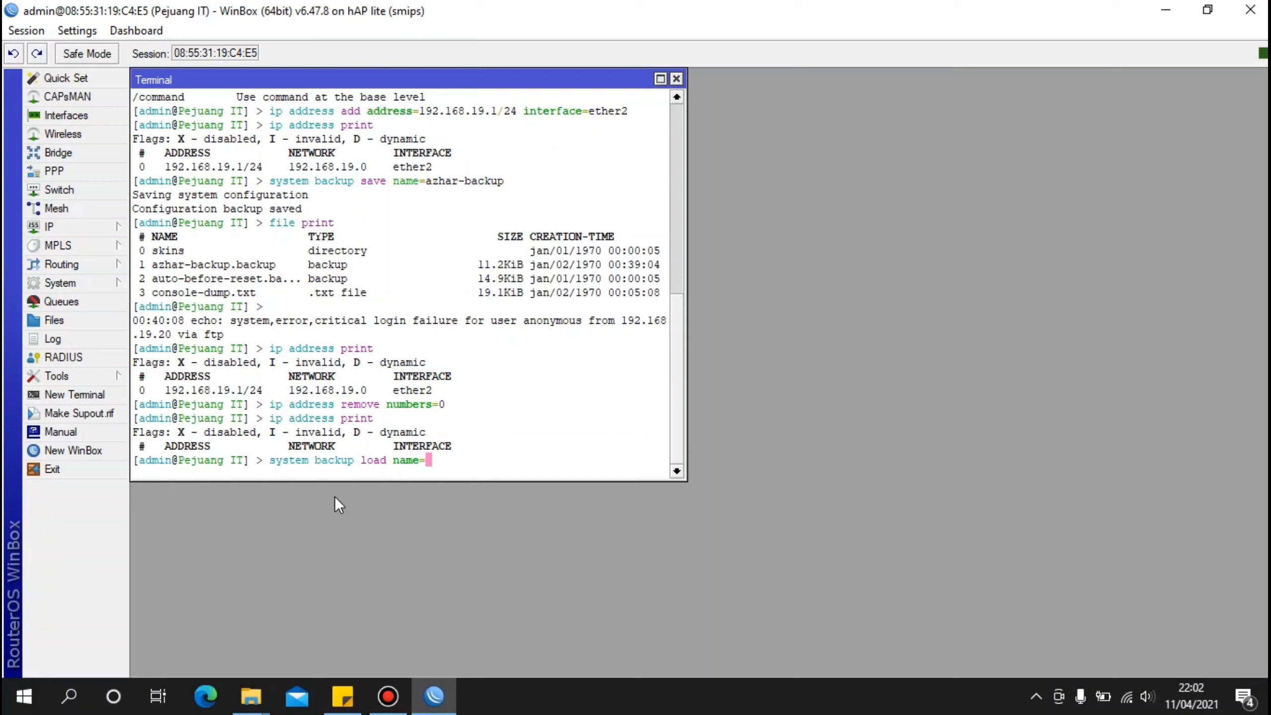
pyautogui.write('az')
pyautogui.press('Tab')
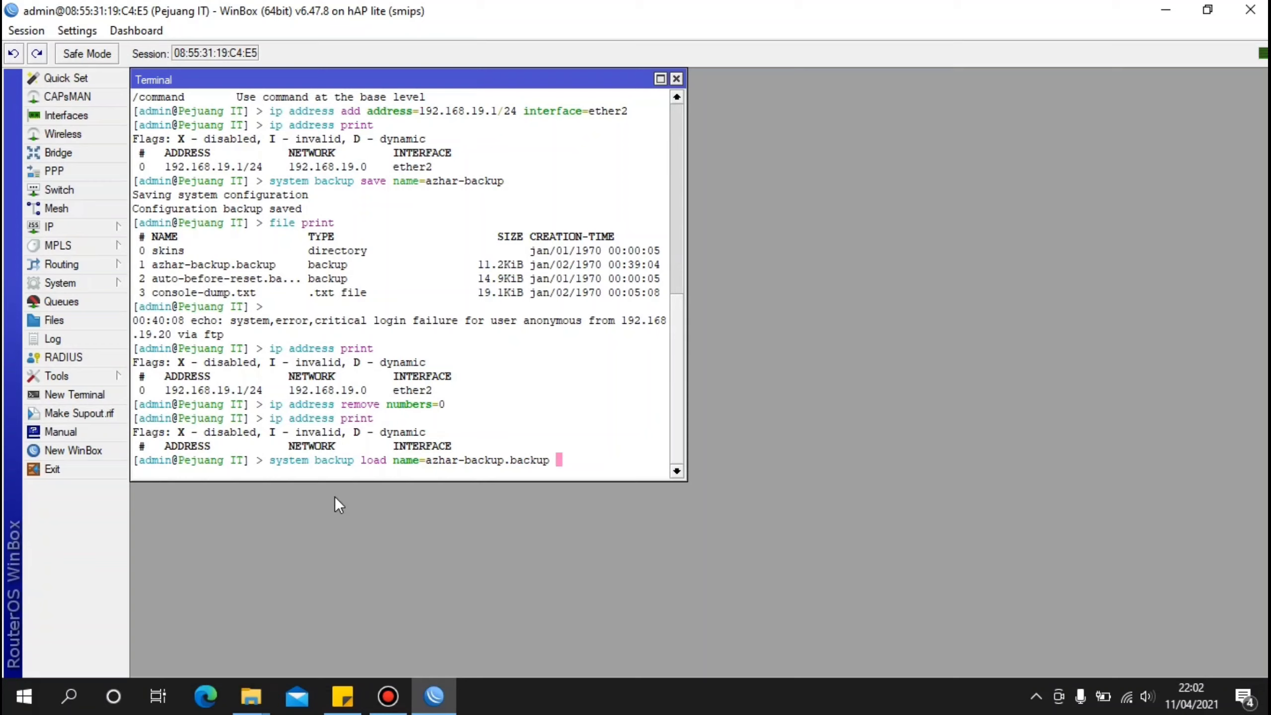
pyautogui.press('Return')
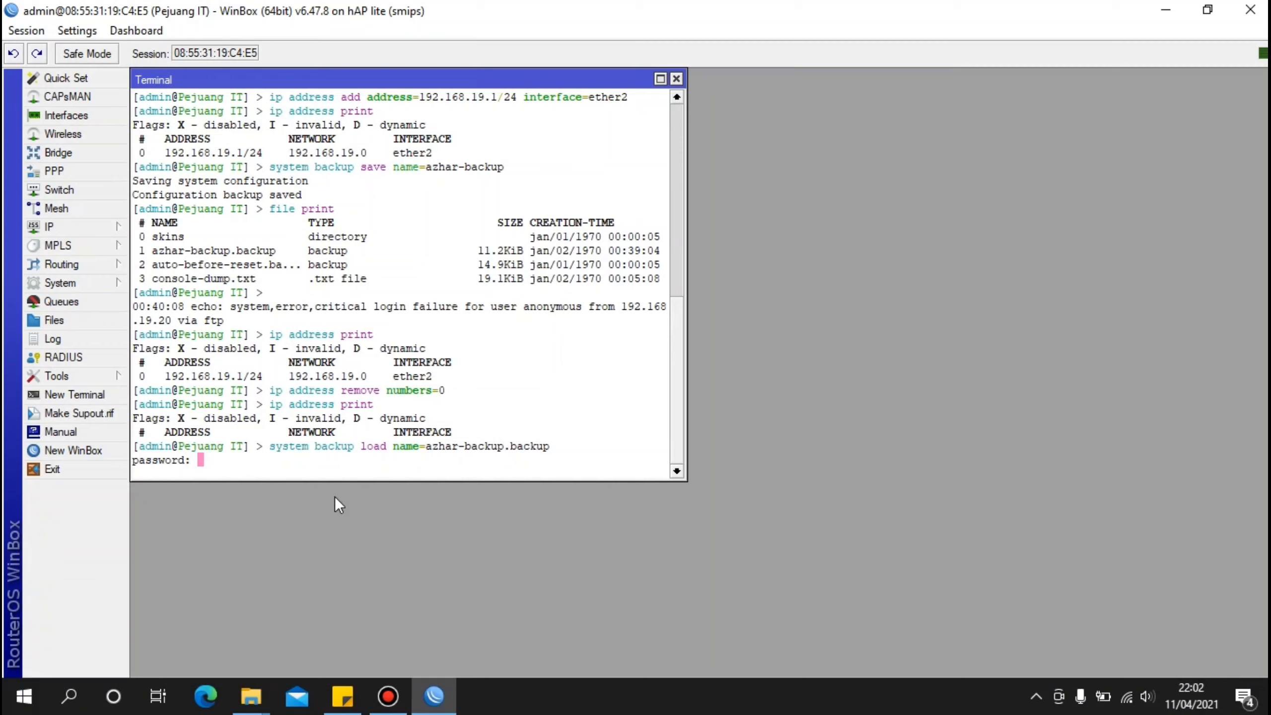
pyautogui.press('Return')
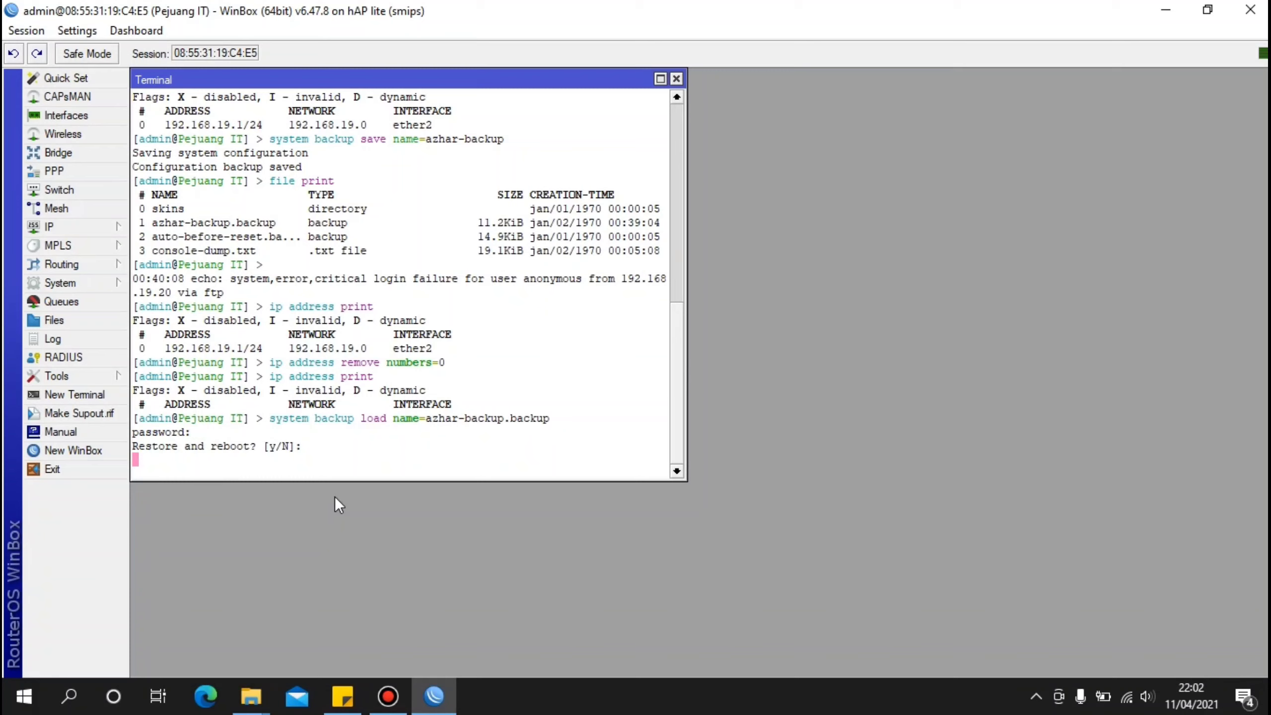
pyautogui.write('y')
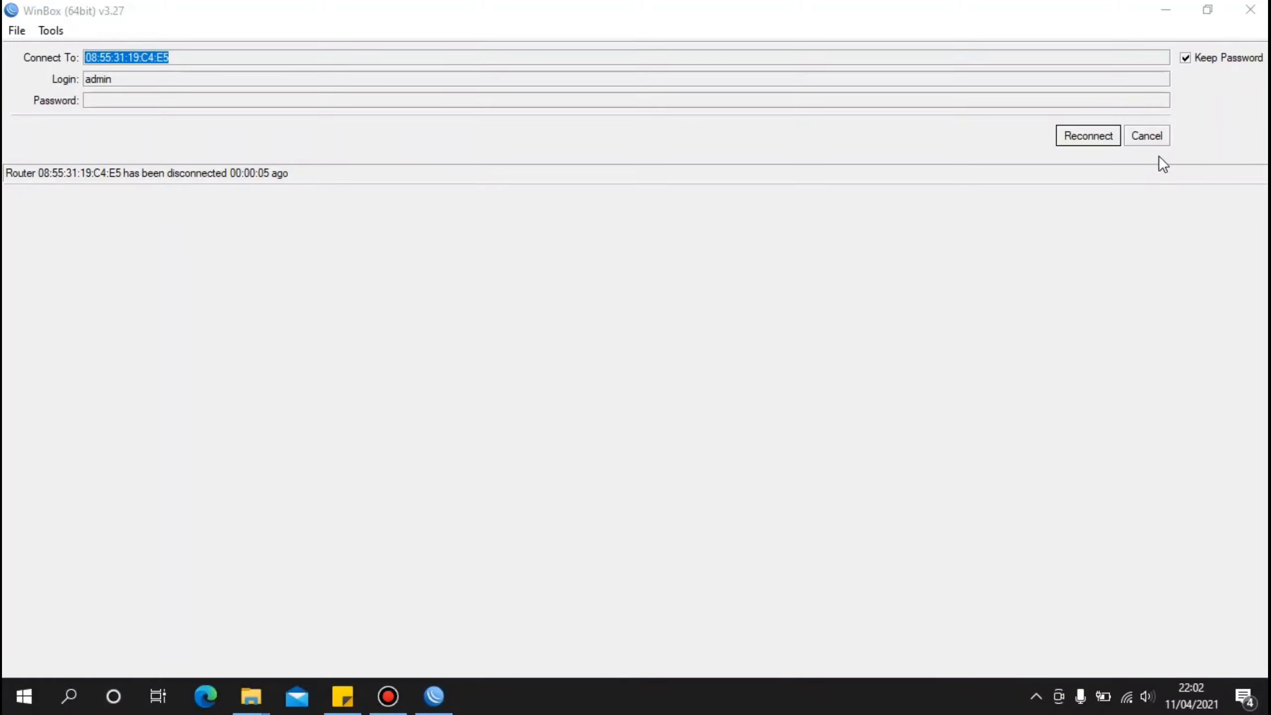
# Cancel reconnecting to the rebooting router and refresh the list of neighbouring devices
pyautogui.click(1152, 133)
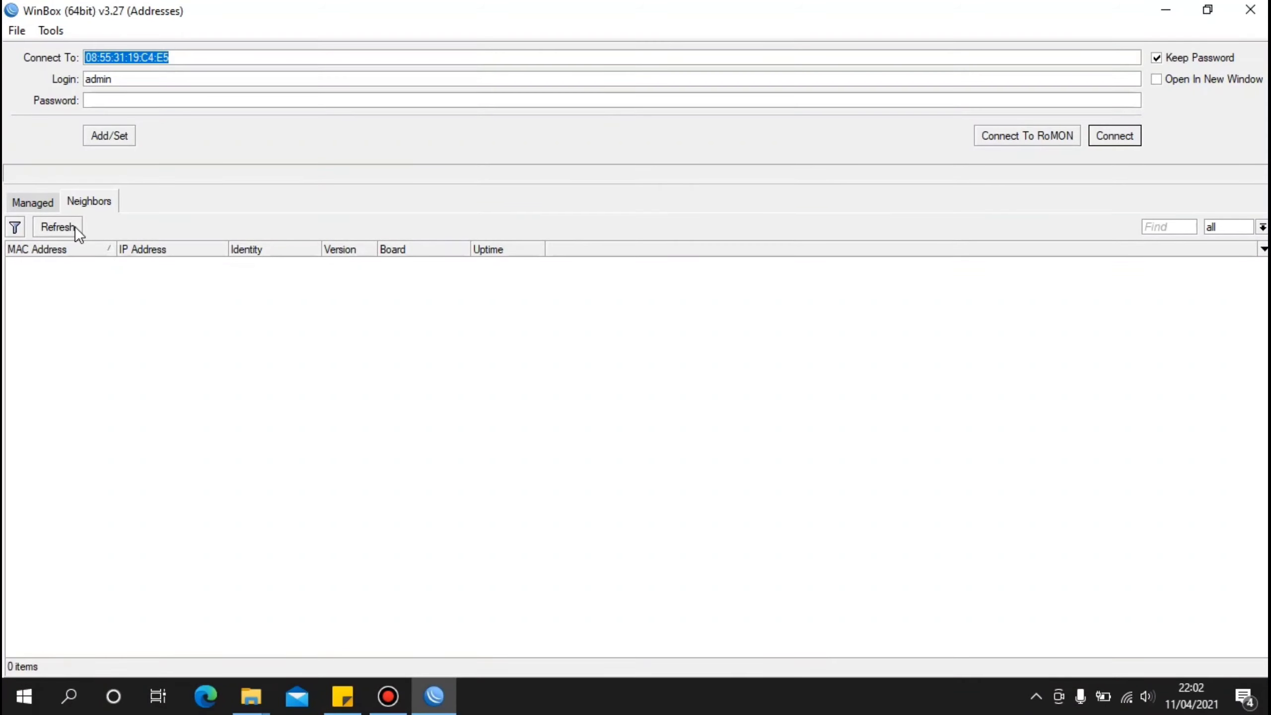
pyautogui.click(57, 227)
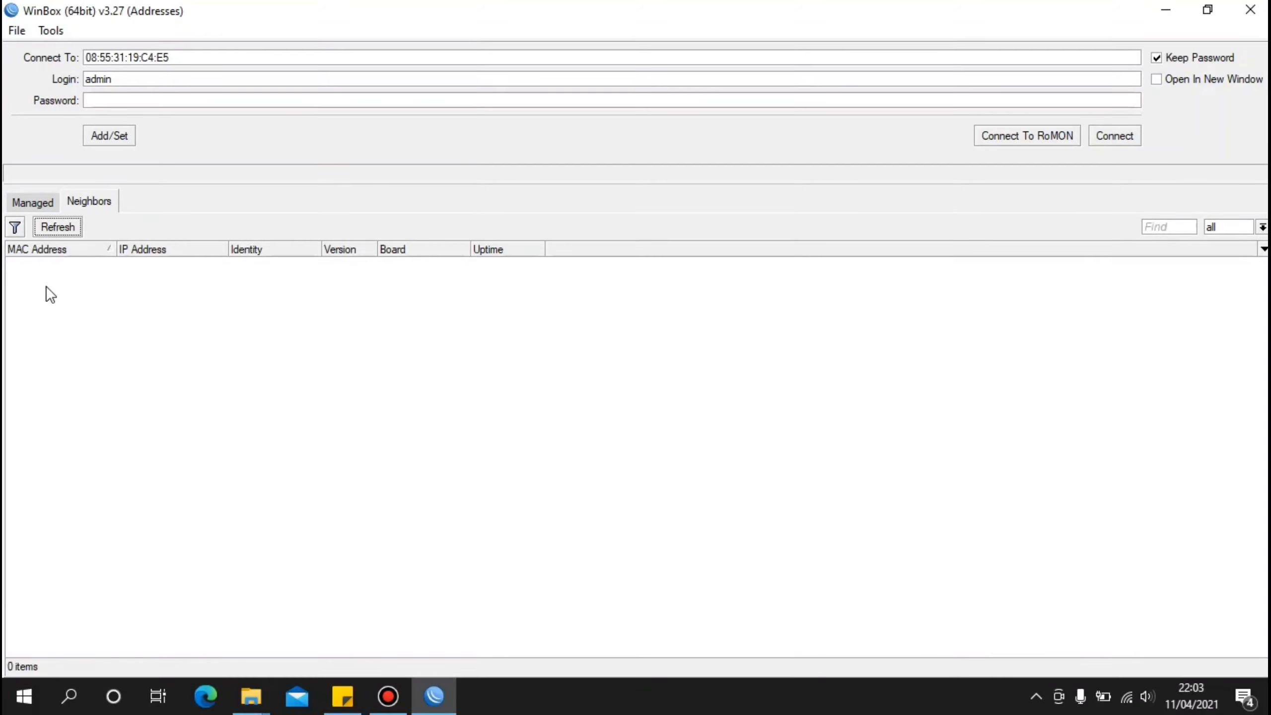
pyautogui.click(80, 230)
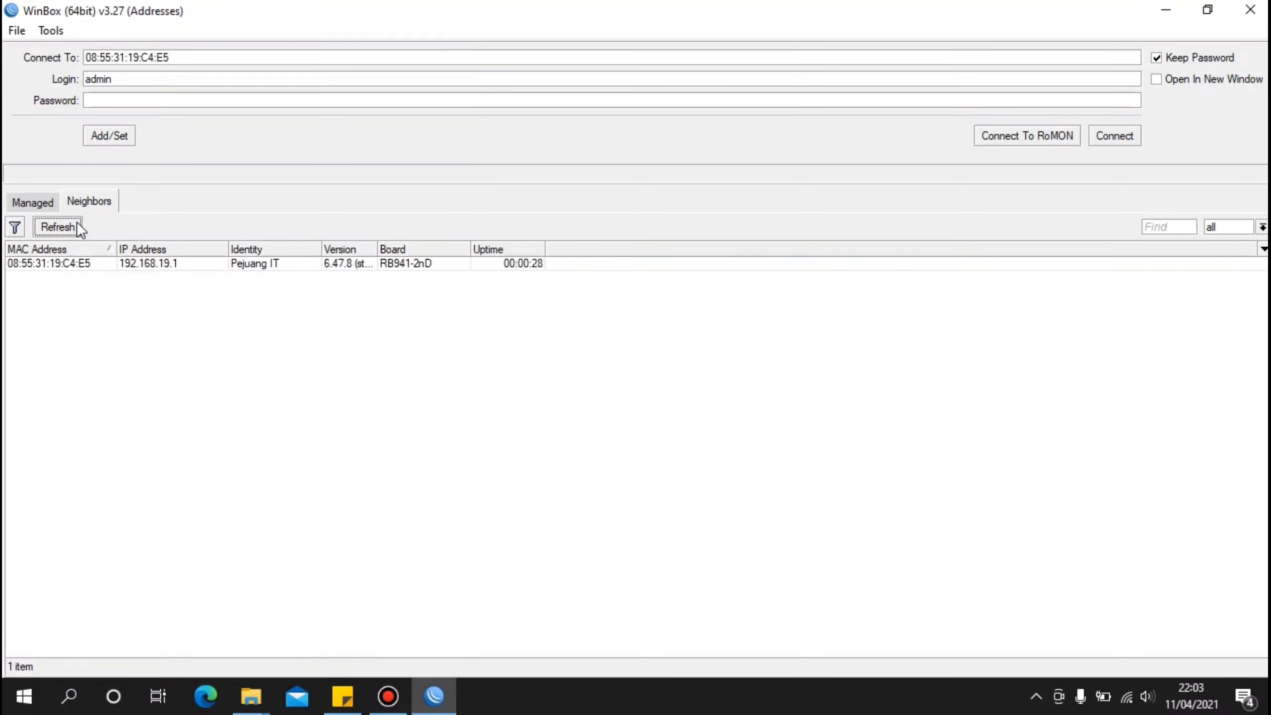
# Reconnect to the neighbouring RB941-2nD router as admin and print its IP address list in the terminal
pyautogui.click(84, 268)
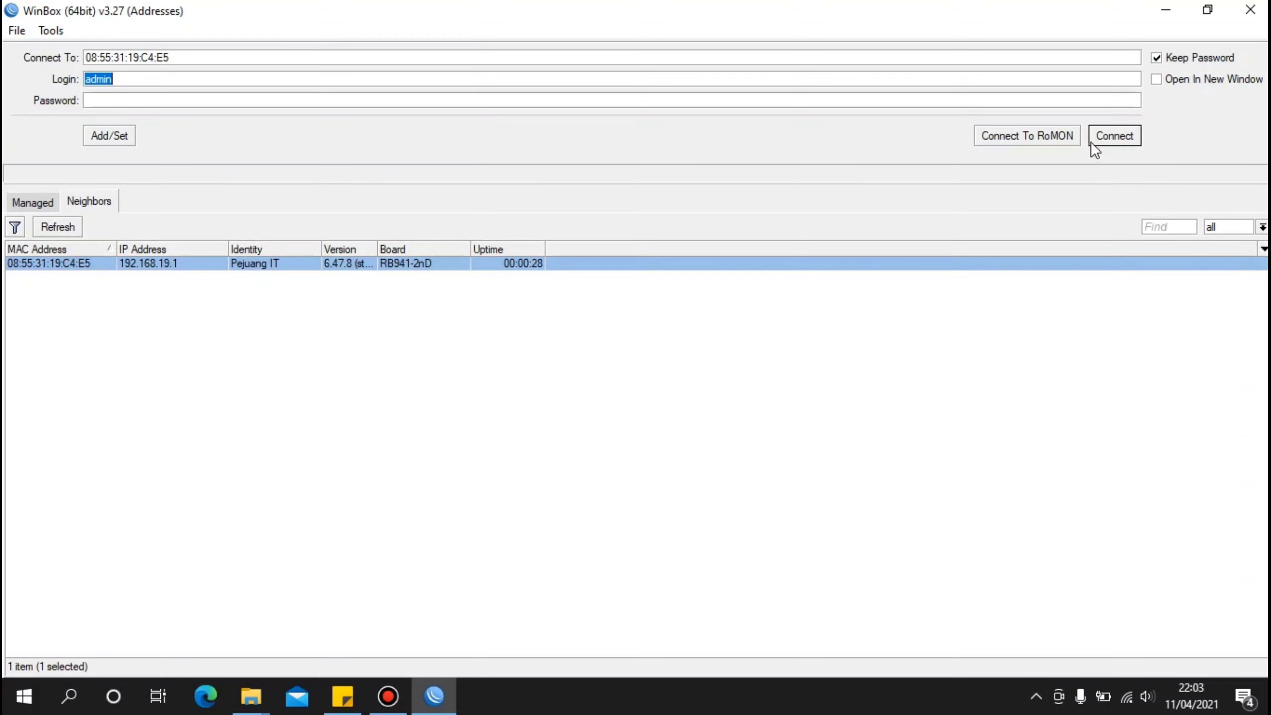
pyautogui.click(1108, 141)
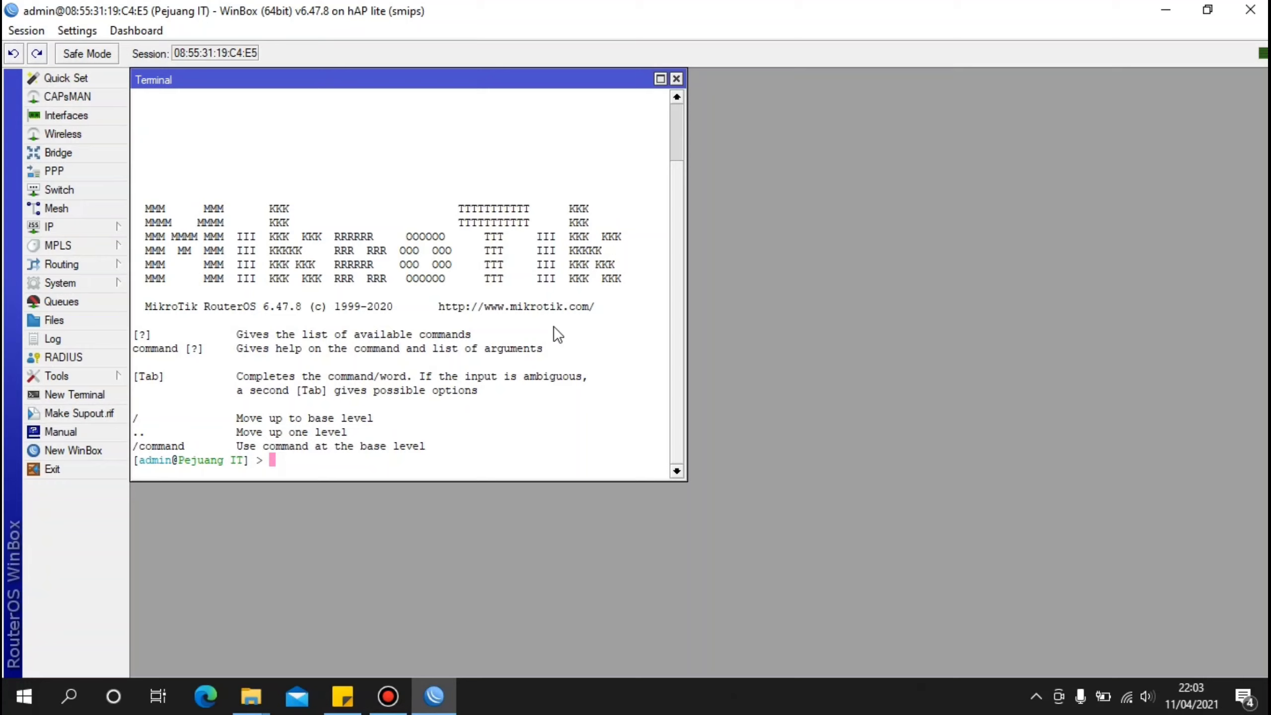
pyautogui.write('ip address print')
pyautogui.press('Return')
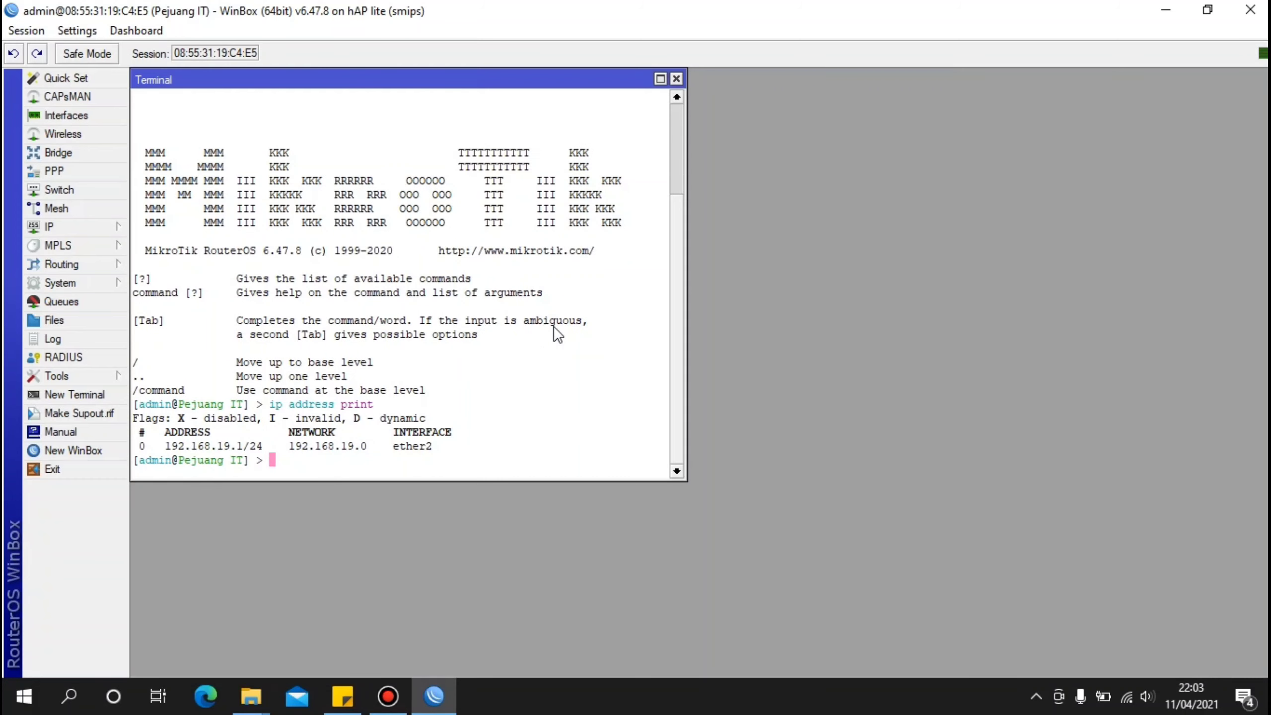
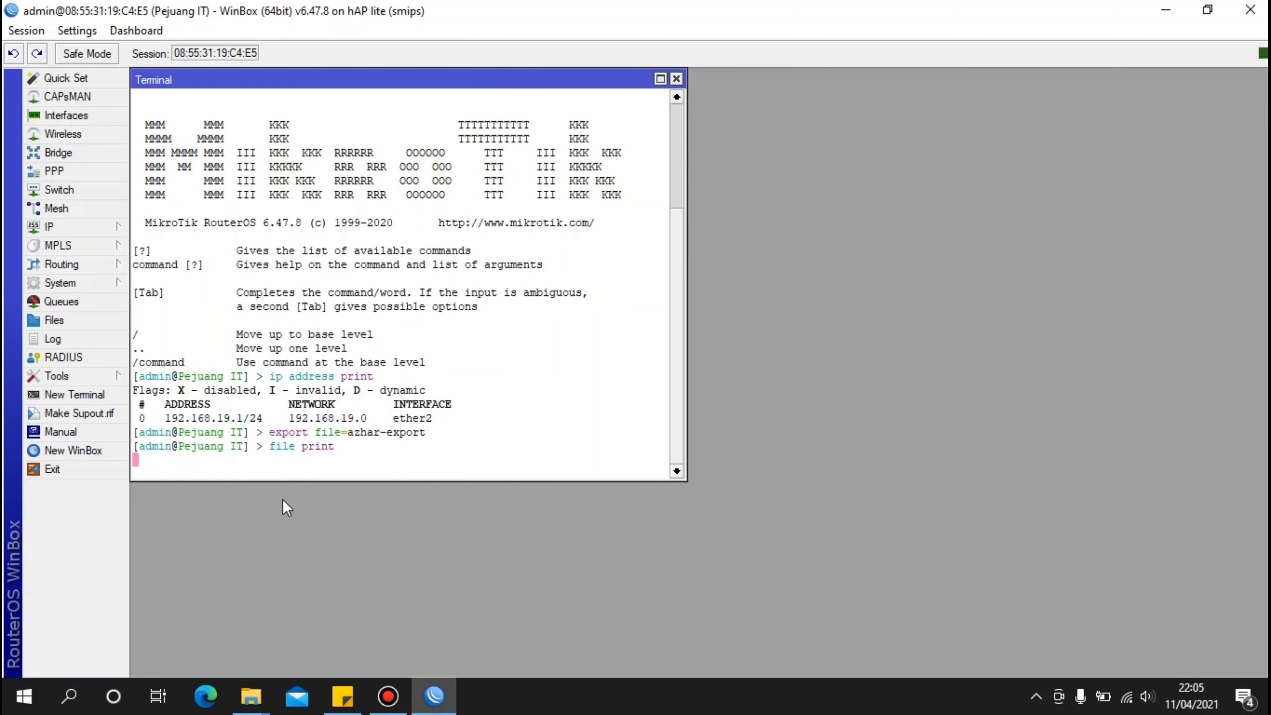
# Export the router configuration to the file azhar-export and print the router's file list
pyautogui.press('Return')
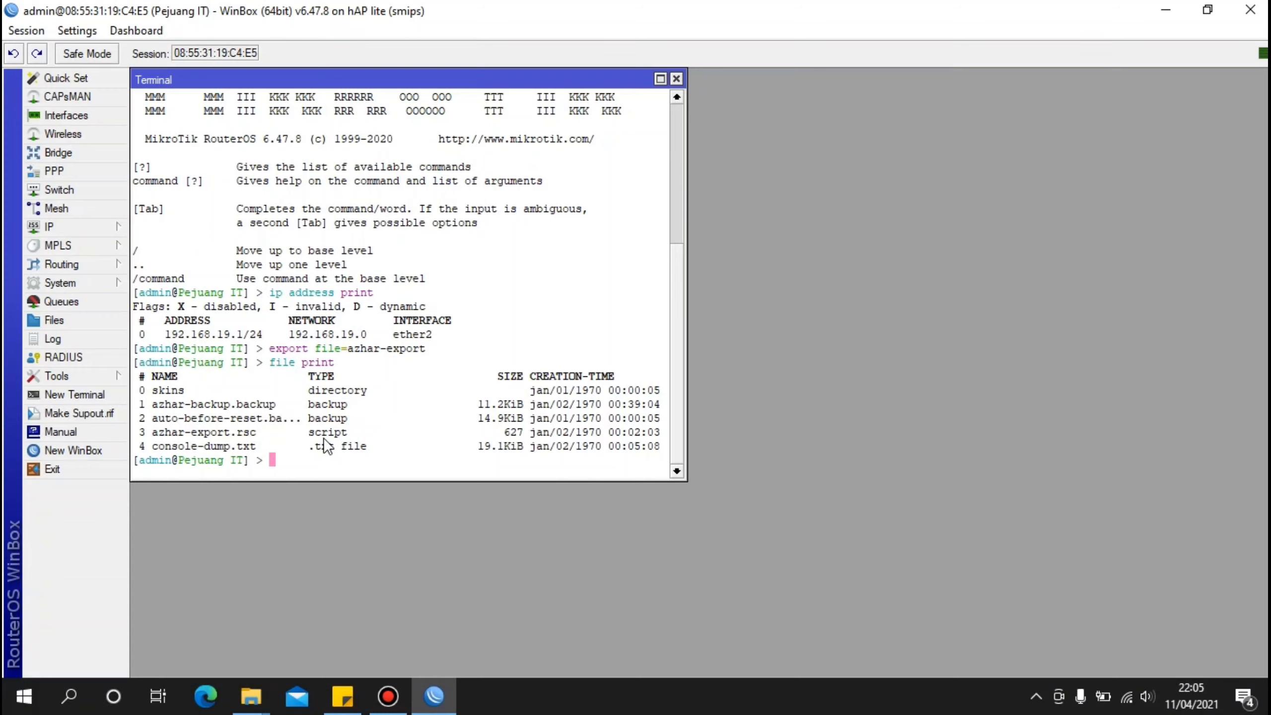
# Switch to the File Explorer window for 192.168.19.1, log on to the FTP server as admin and refresh the file listing
pyautogui.click(1165, 10)
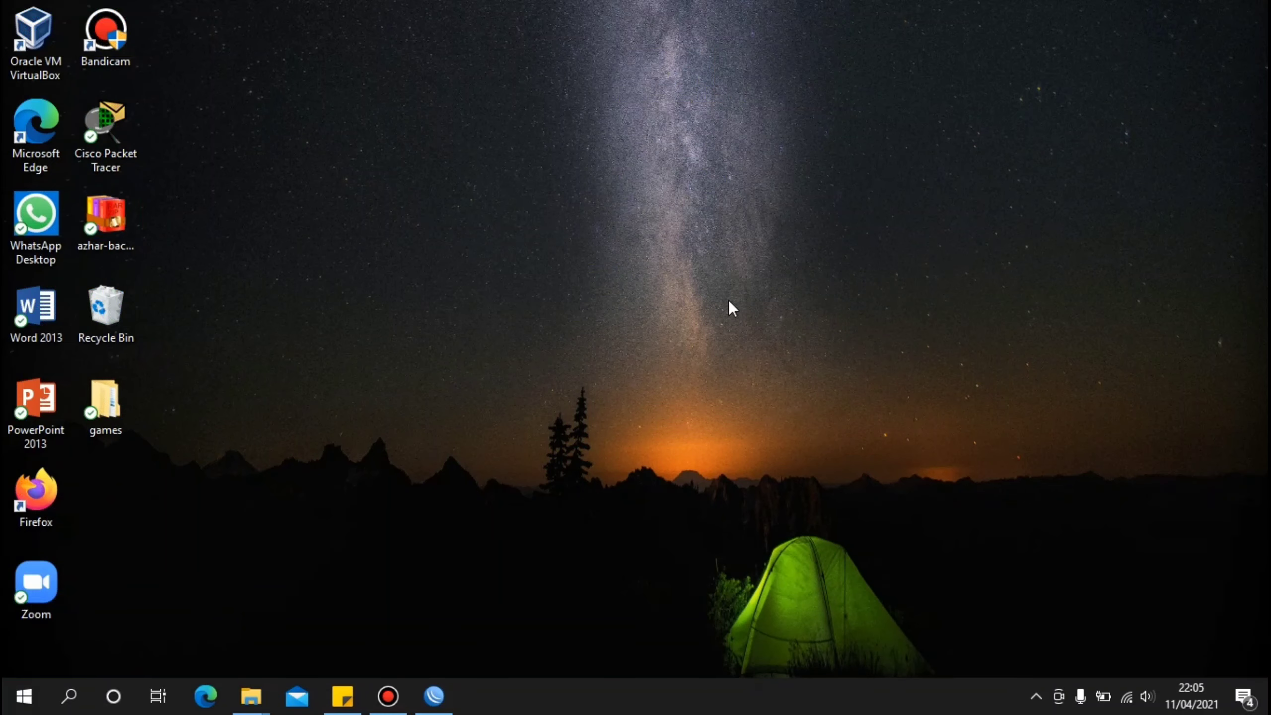
pyautogui.moveTo(251, 696)
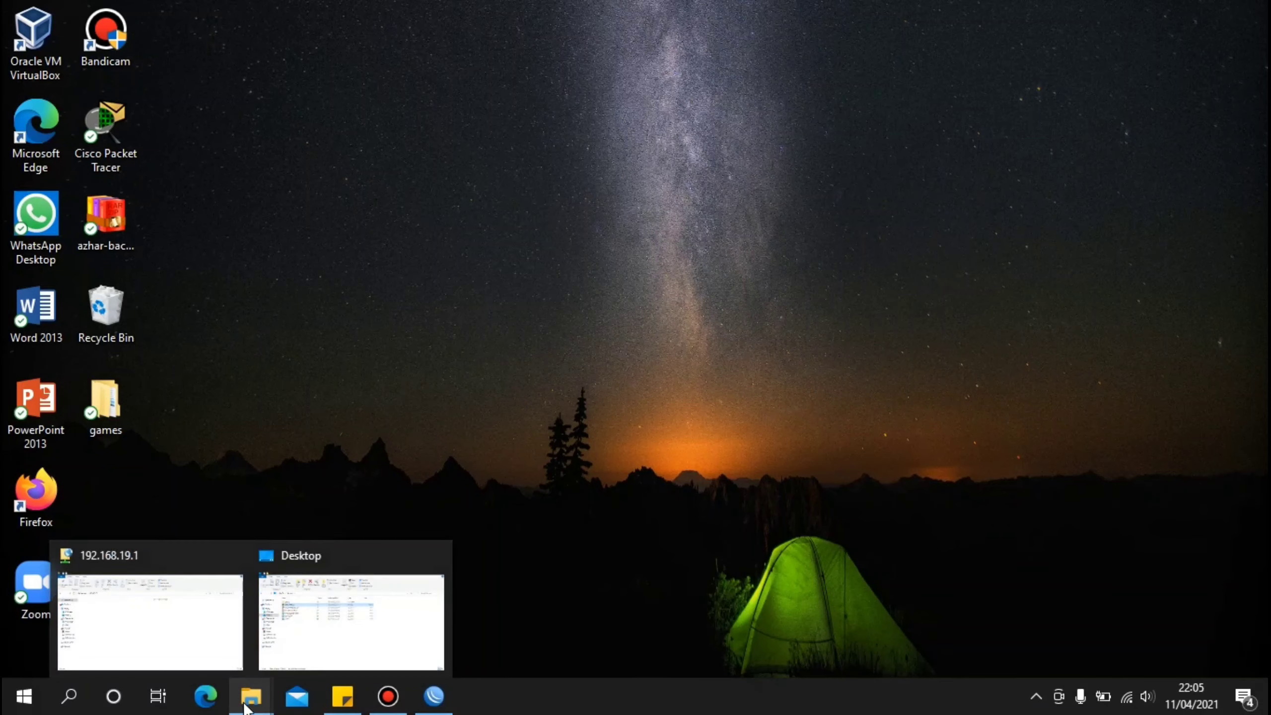
pyautogui.click(195, 647)
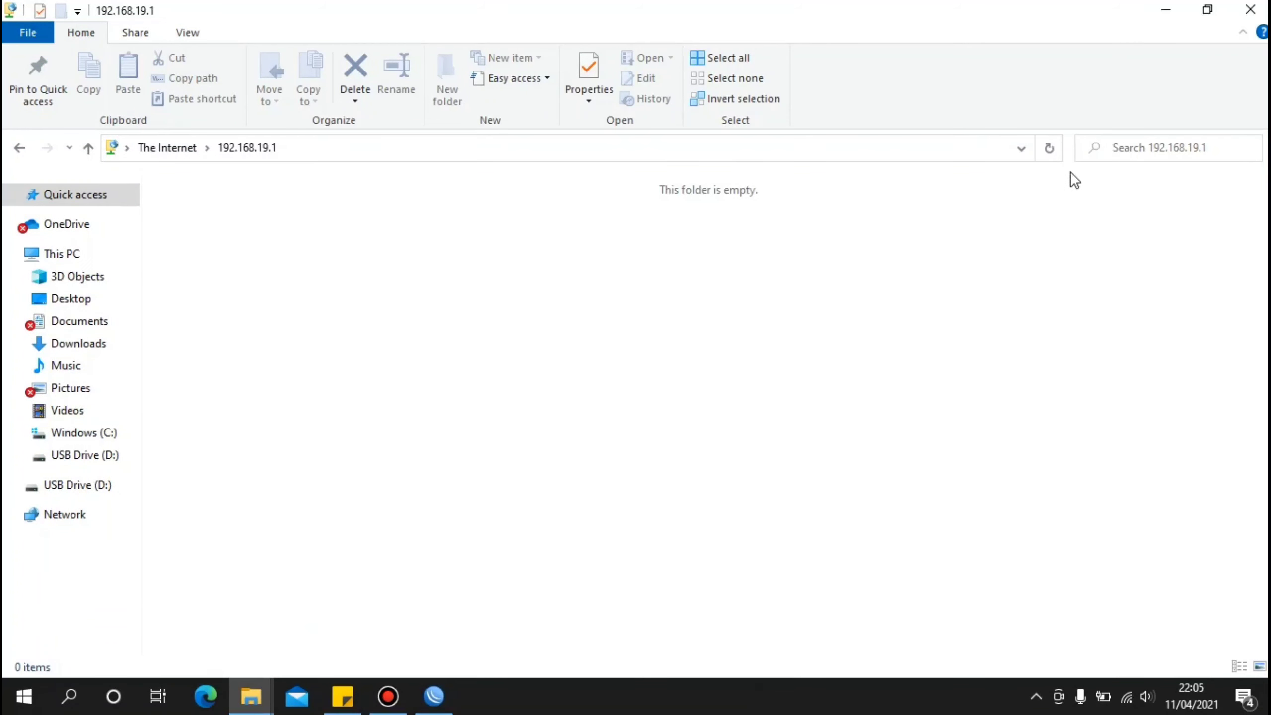
pyautogui.click(1050, 147)
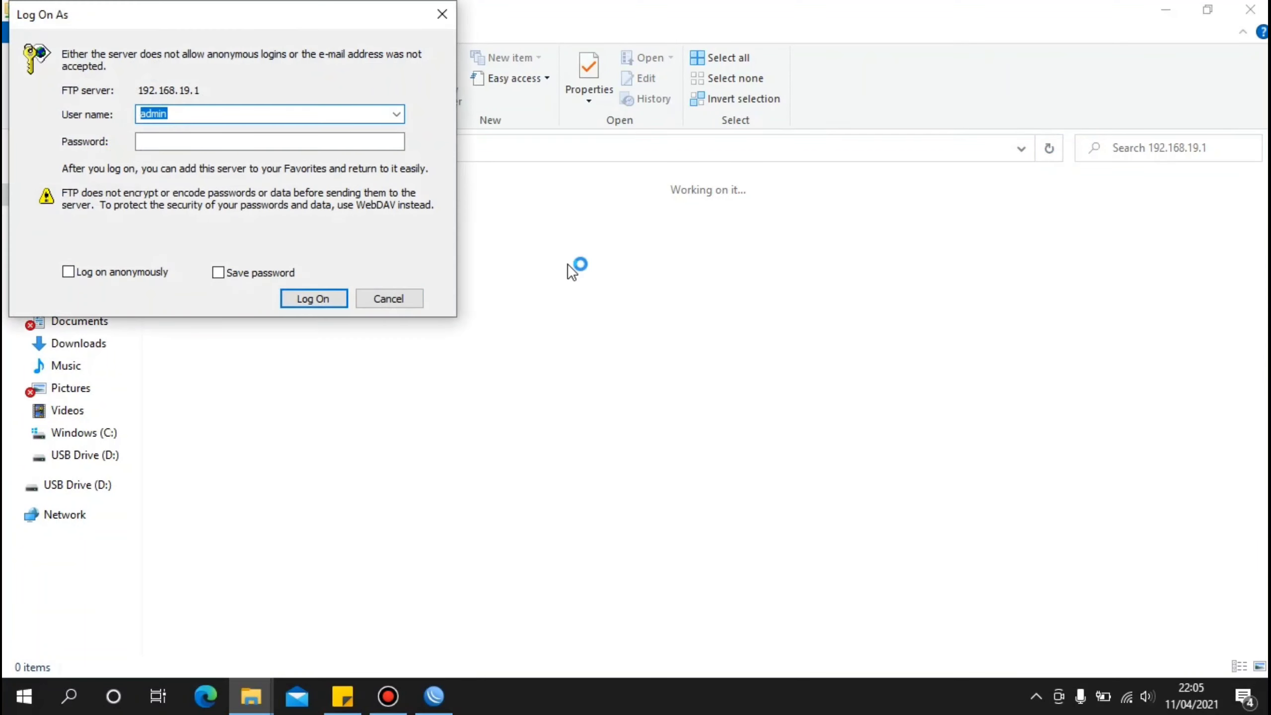
pyautogui.click(305, 297)
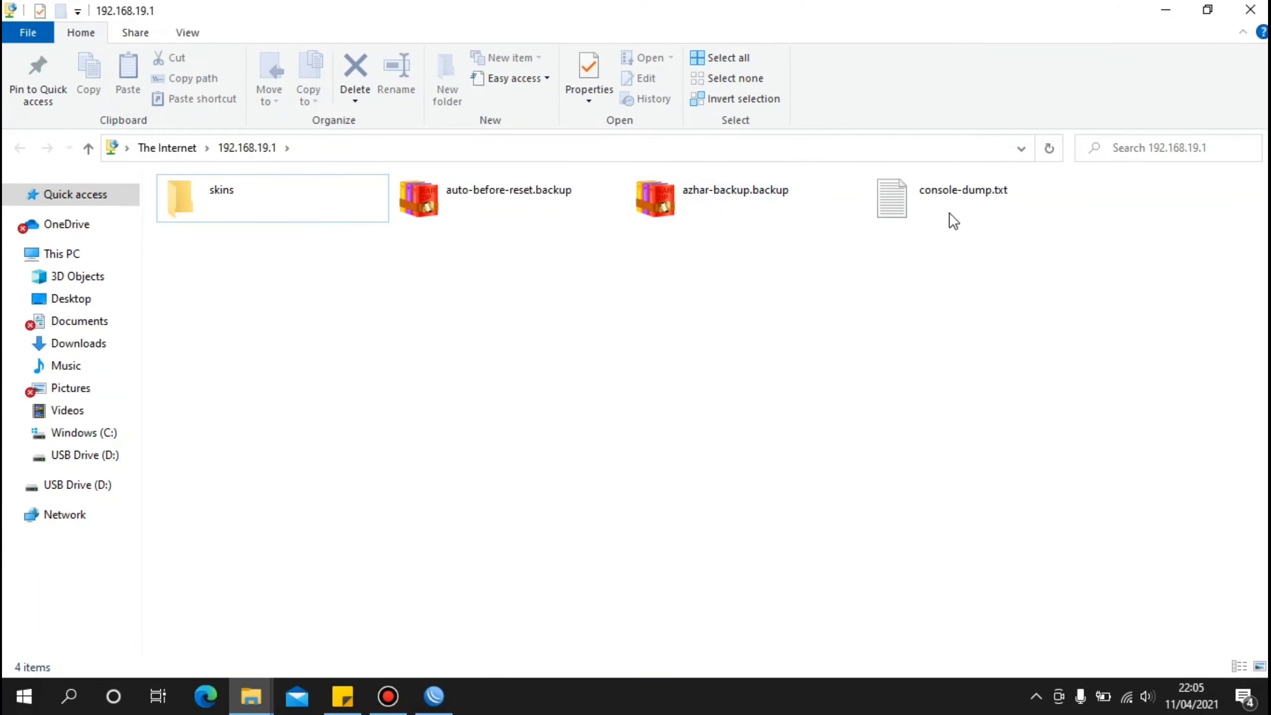
pyautogui.click(1053, 147)
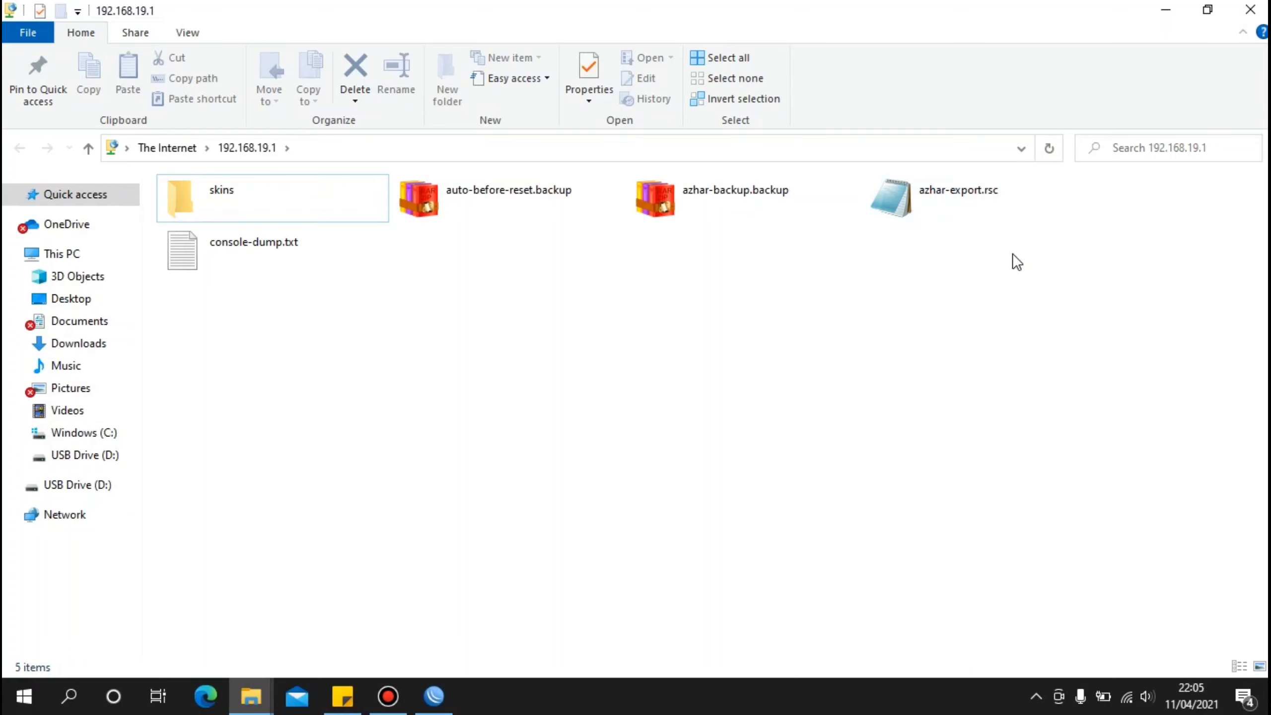
# Copy azhar-export.rsc from the router's FTP folder to the computer's Desktop and minimize the File Explorer windows
pyautogui.rightClick(946, 215)
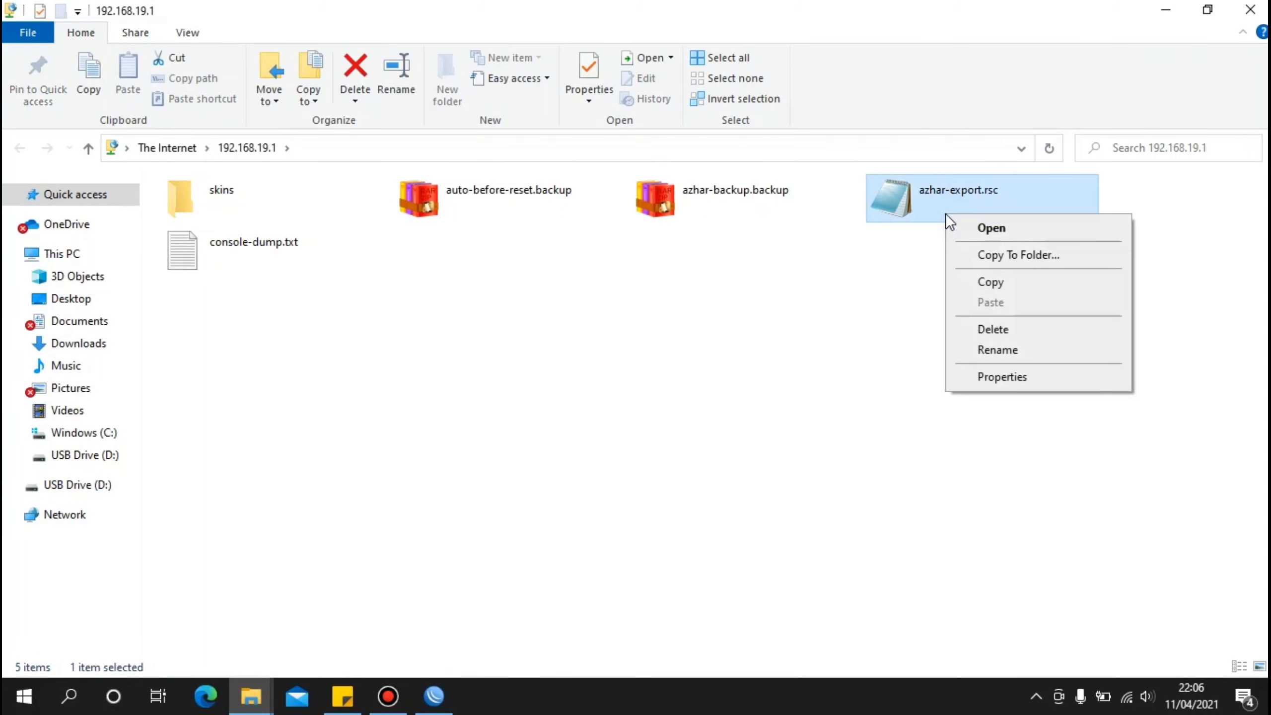
pyautogui.click(1022, 282)
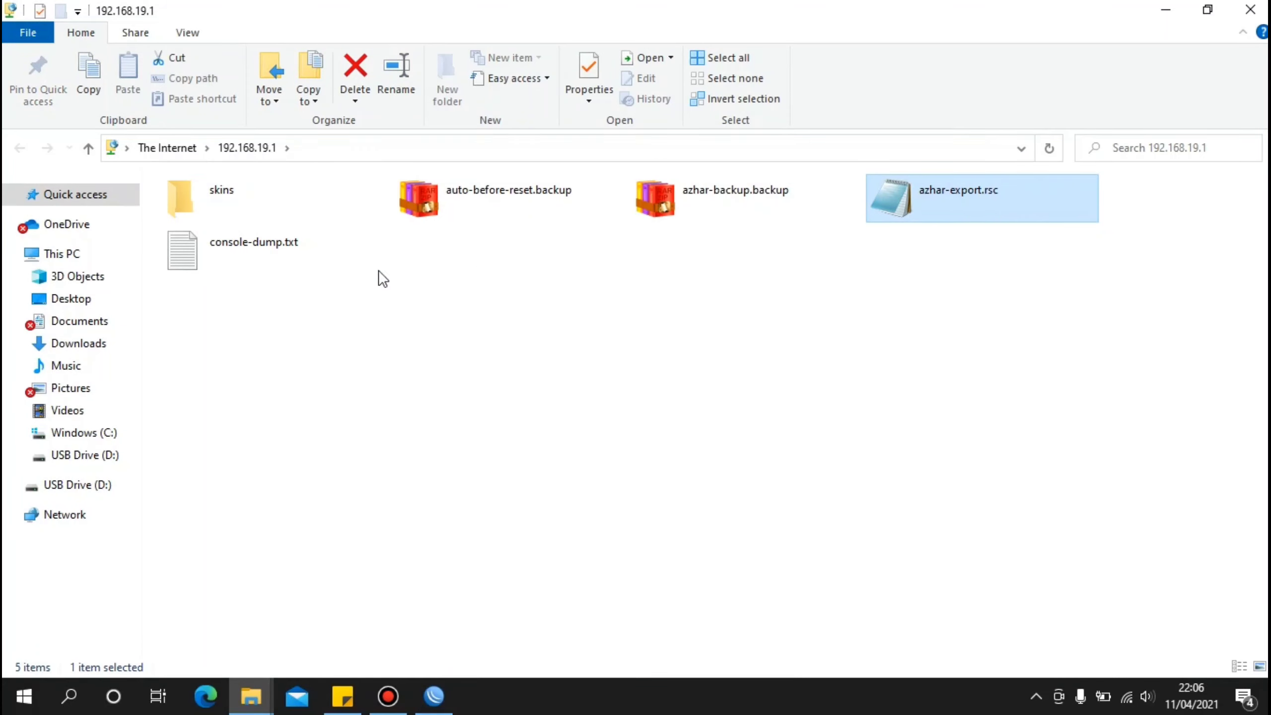
pyautogui.click(95, 296)
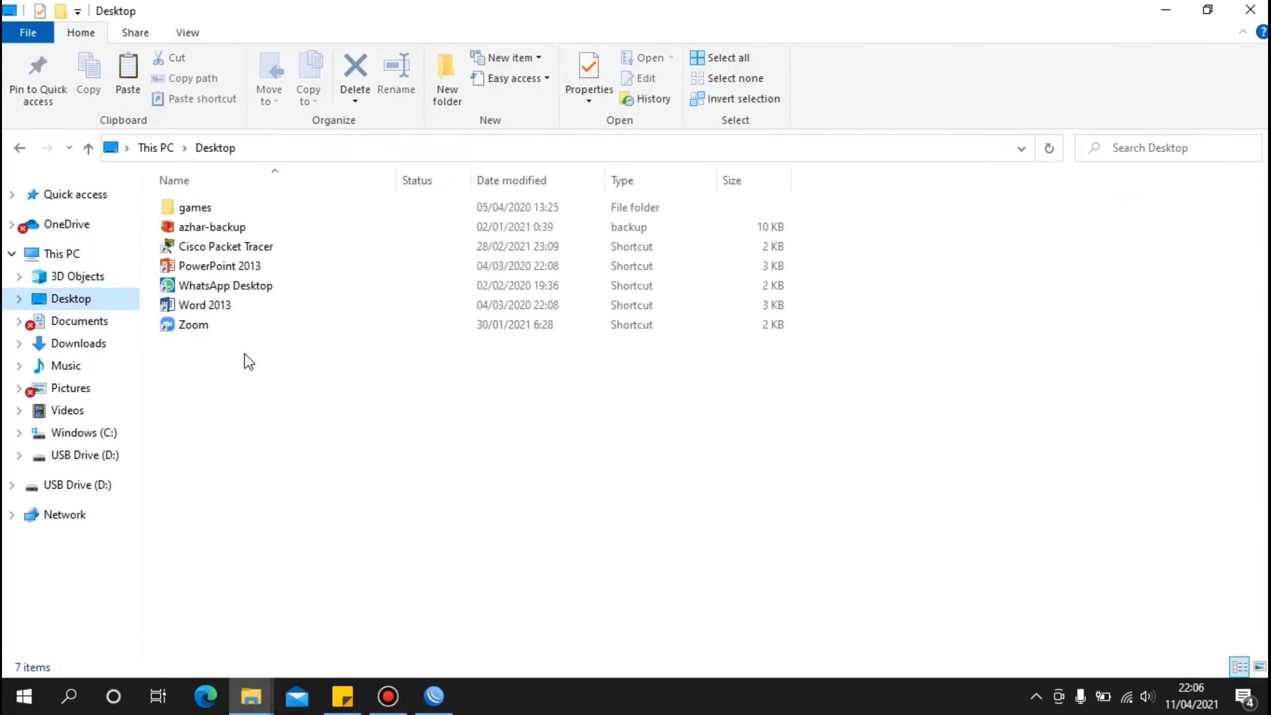
pyautogui.rightClick(252, 392)
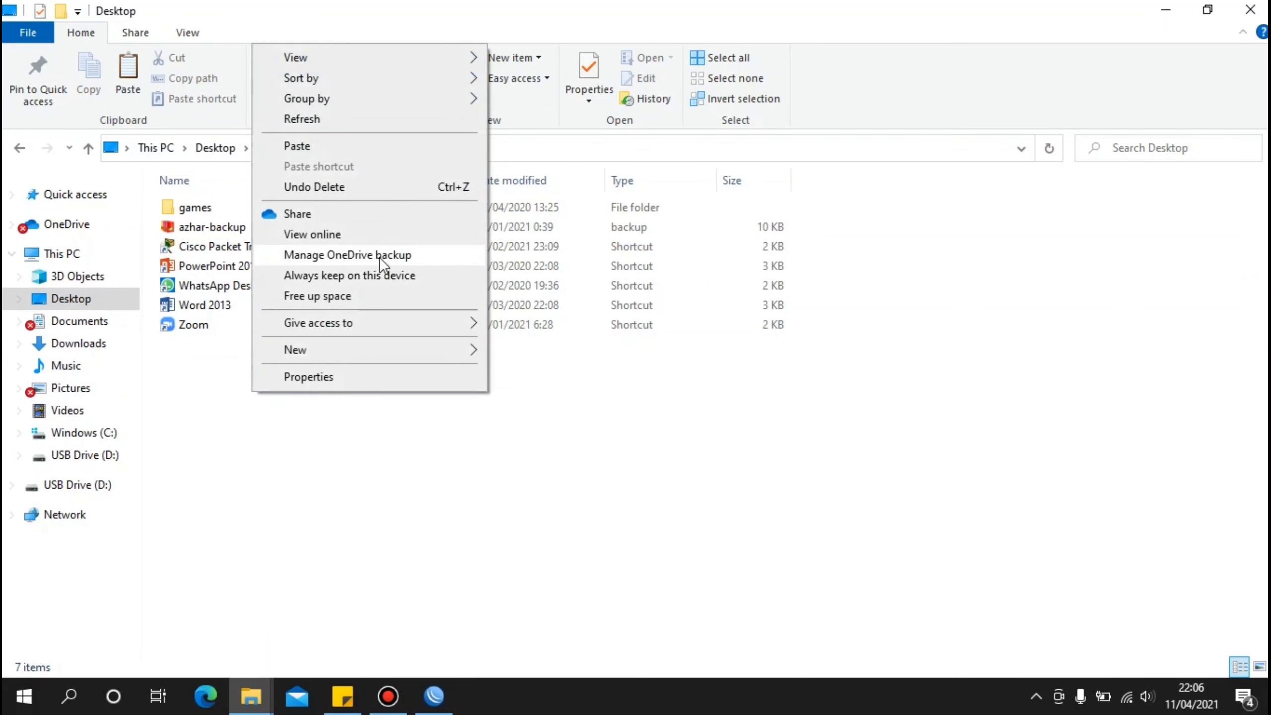
pyautogui.click(317, 145)
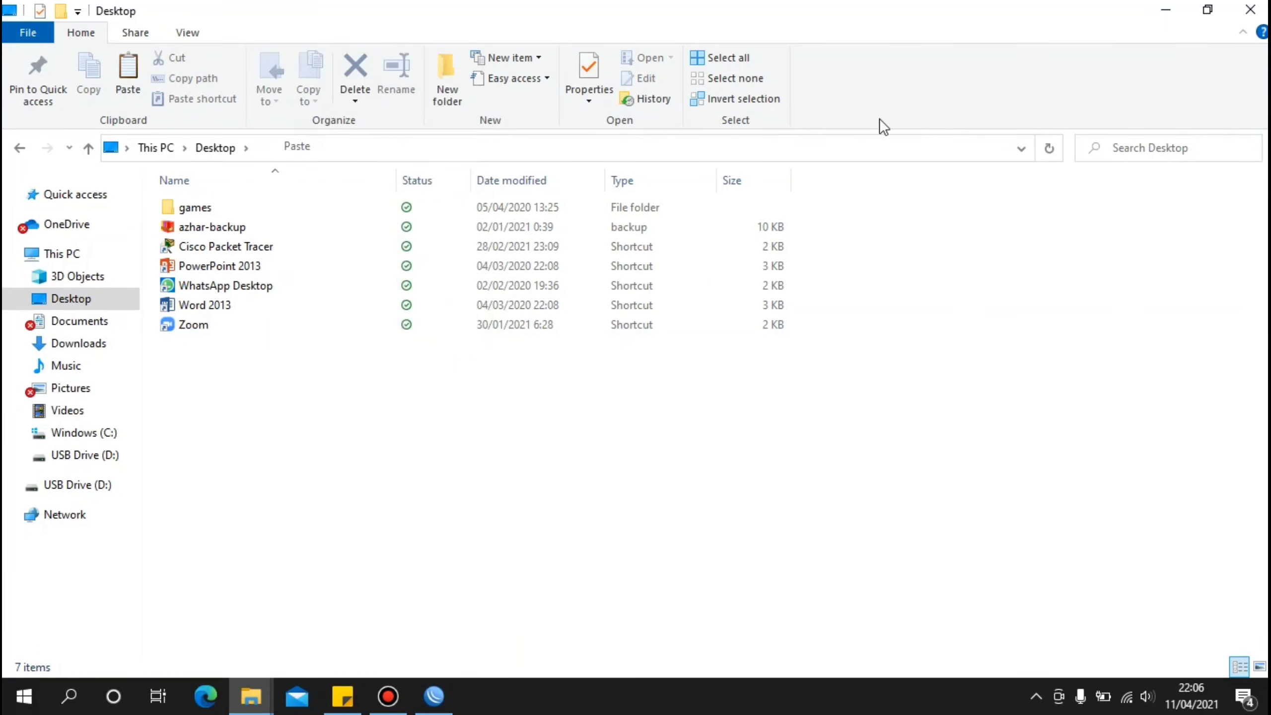
pyautogui.click(1168, 9)
pyautogui.click(1168, 9)
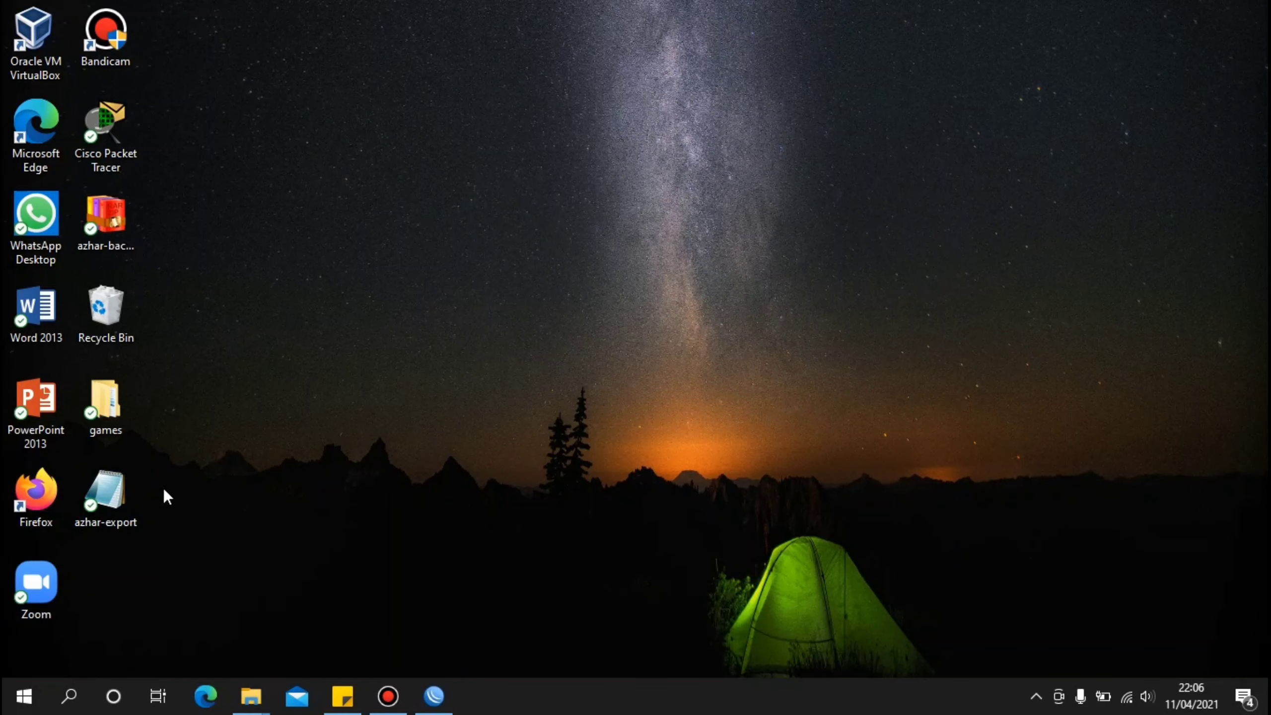
# Open the azhar-export file on the desktop in Notepad, review the exported configuration commands and close it
pyautogui.doubleClick(114, 492)
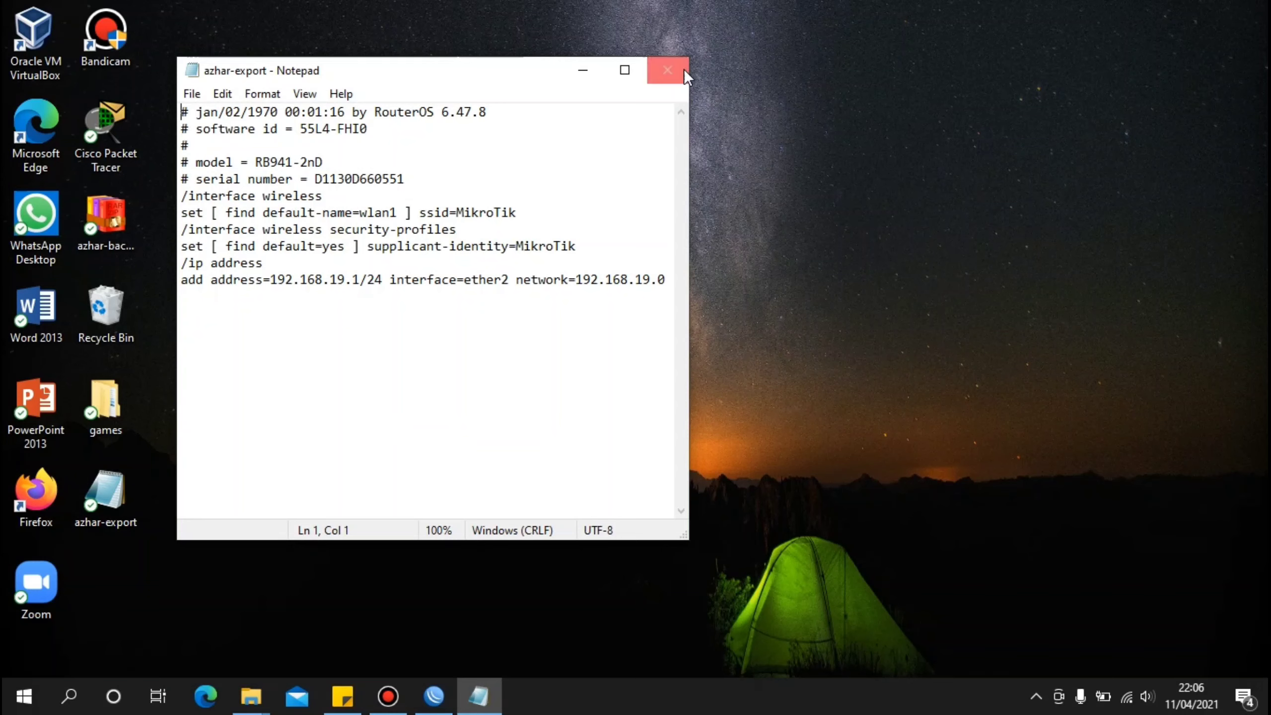
pyautogui.click(658, 80)
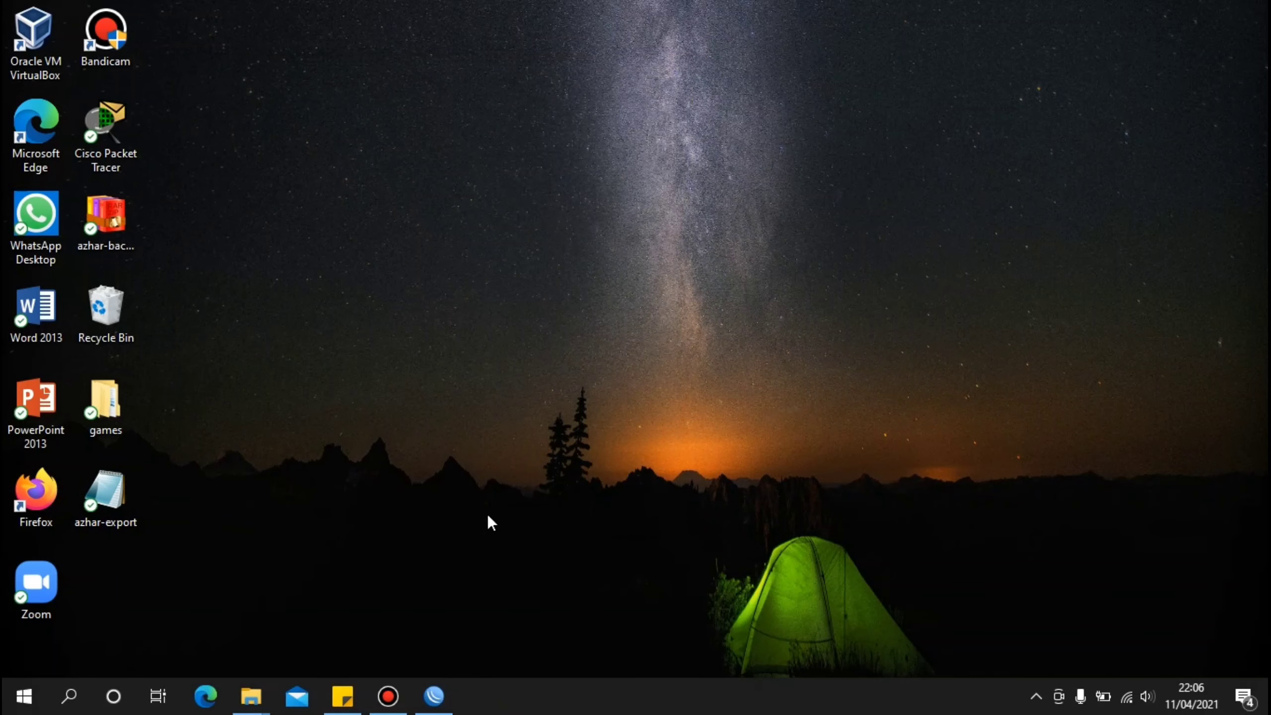
# Switch back to WinBox and print the router's IP address list in the terminal
pyautogui.click(436, 692)
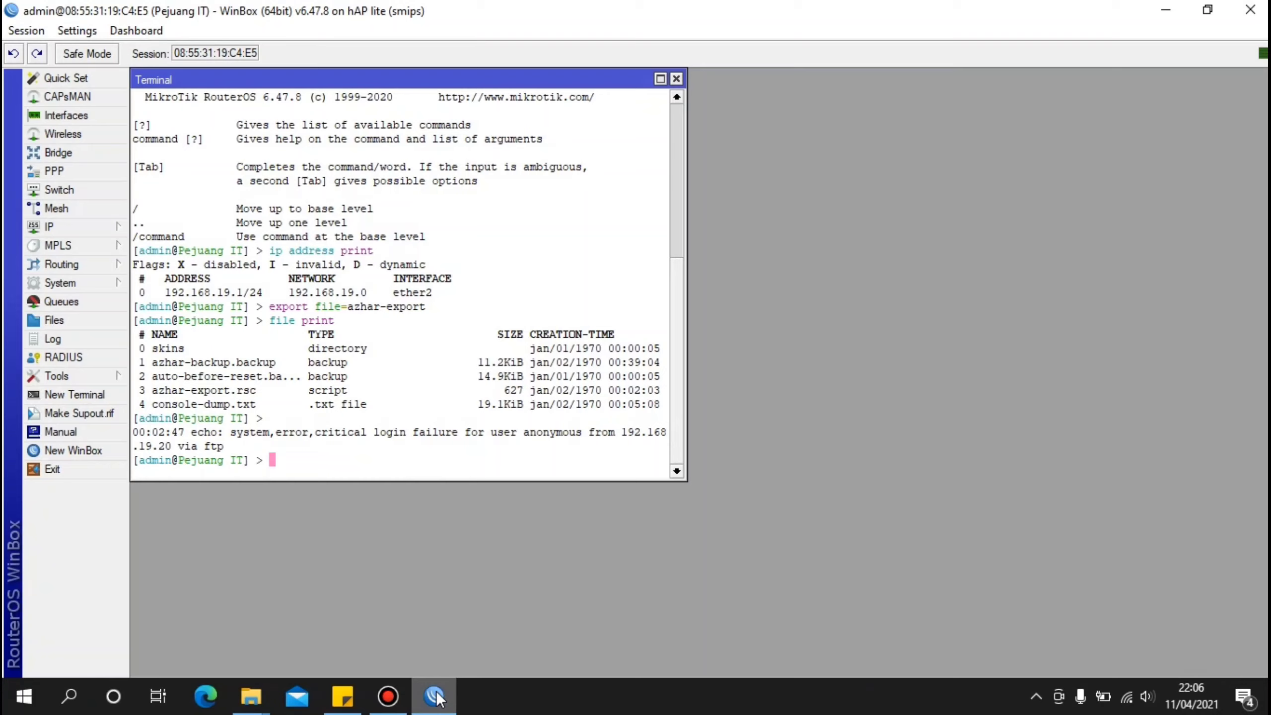
pyautogui.write('ip address print')
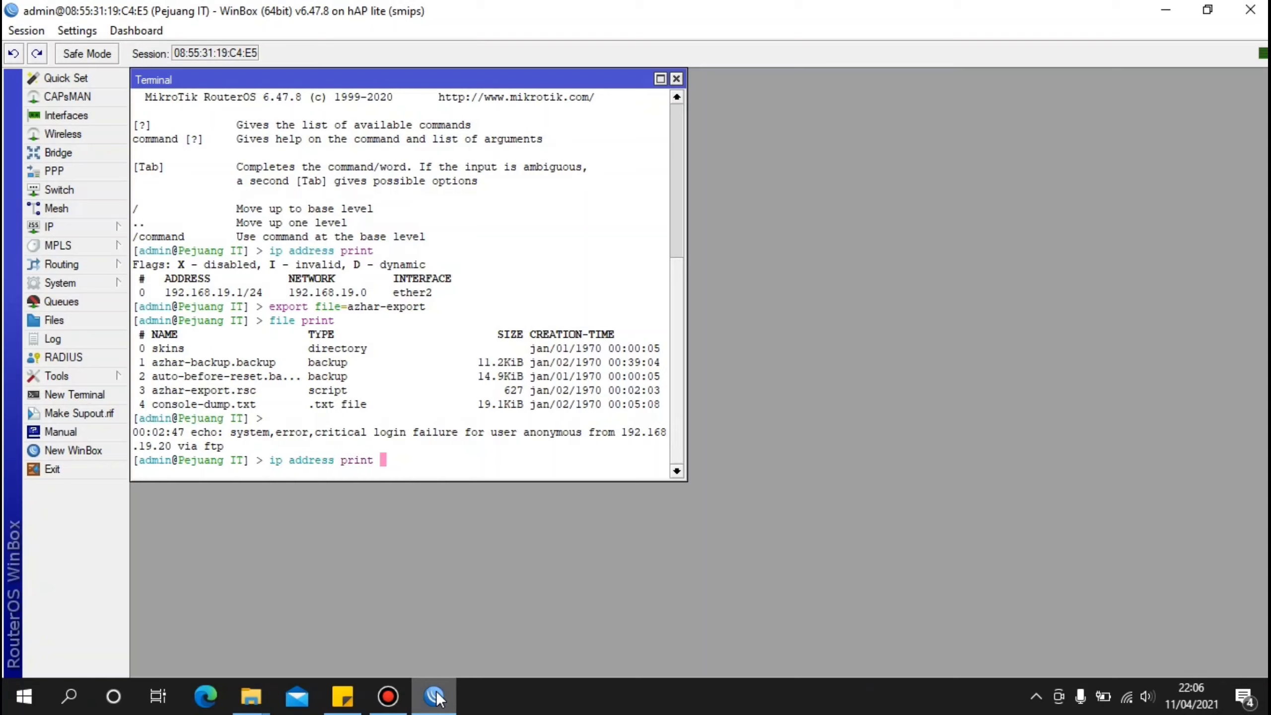
pyautogui.press('Return')
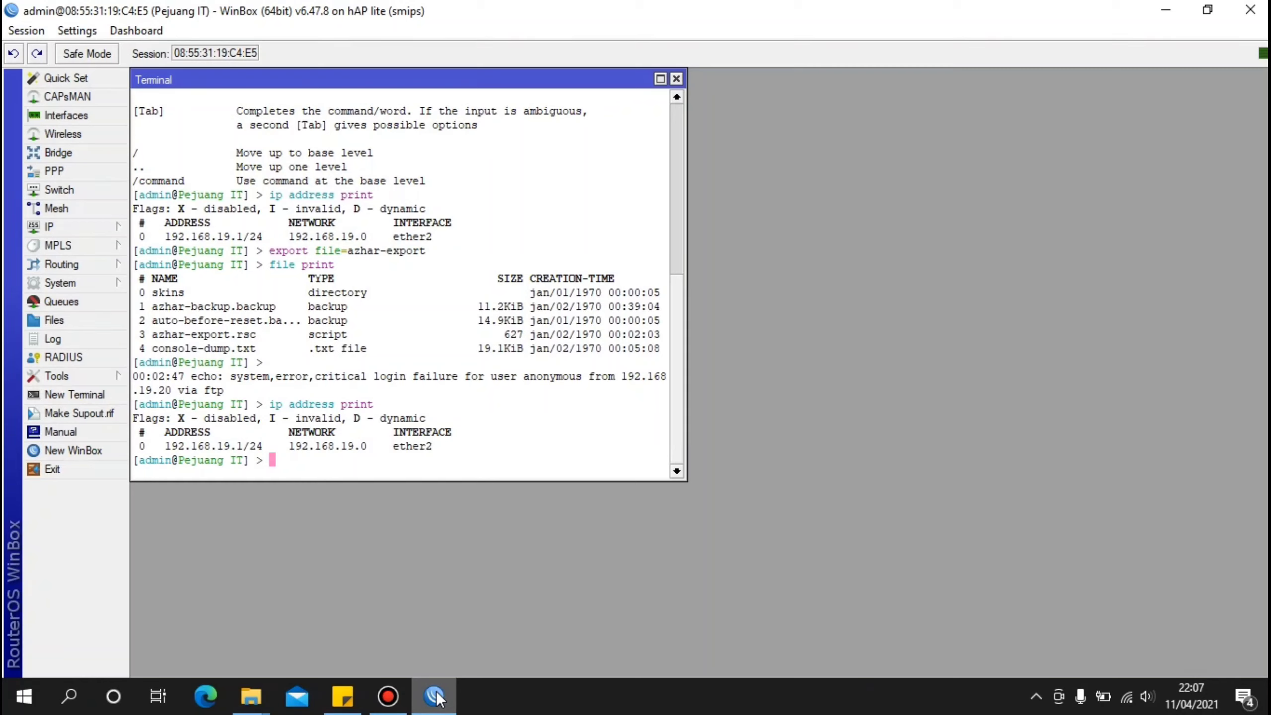
# Remove IP address entry number 0 with the terminal and check the address list again
pyautogui.write('ip address remove nu')
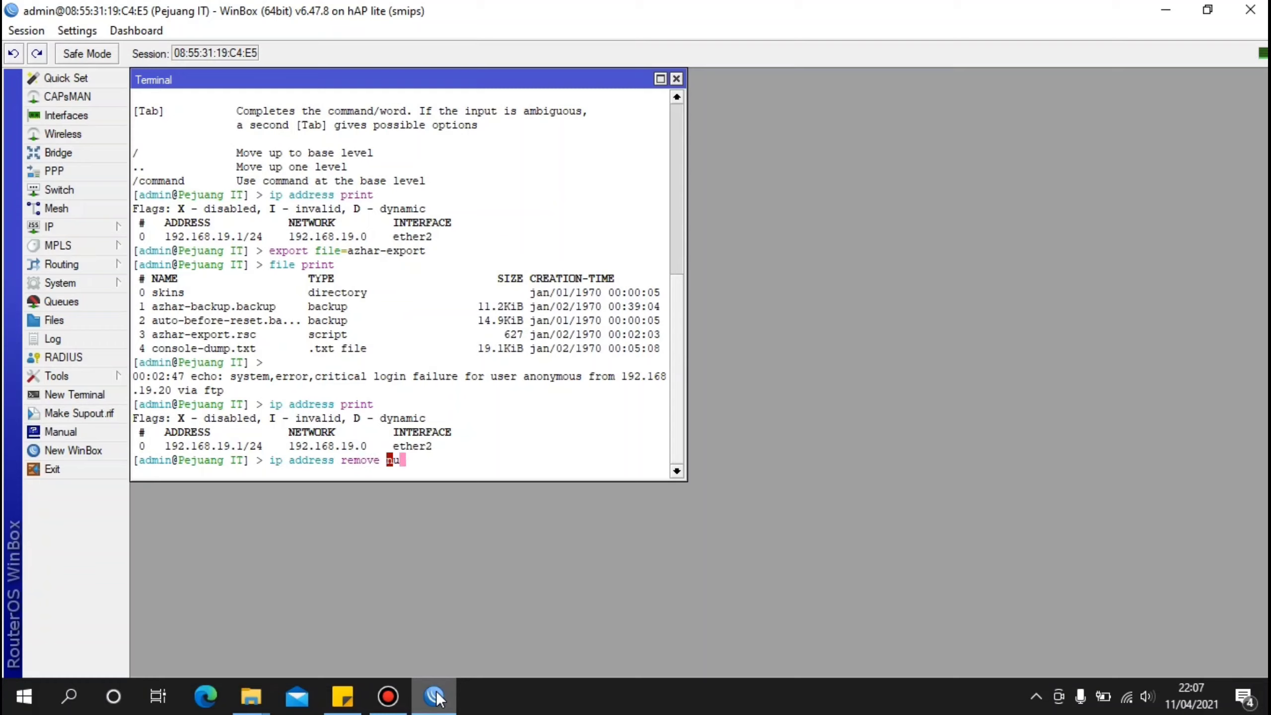
pyautogui.press('Tab')
pyautogui.write('0')
pyautogui.press('Return')
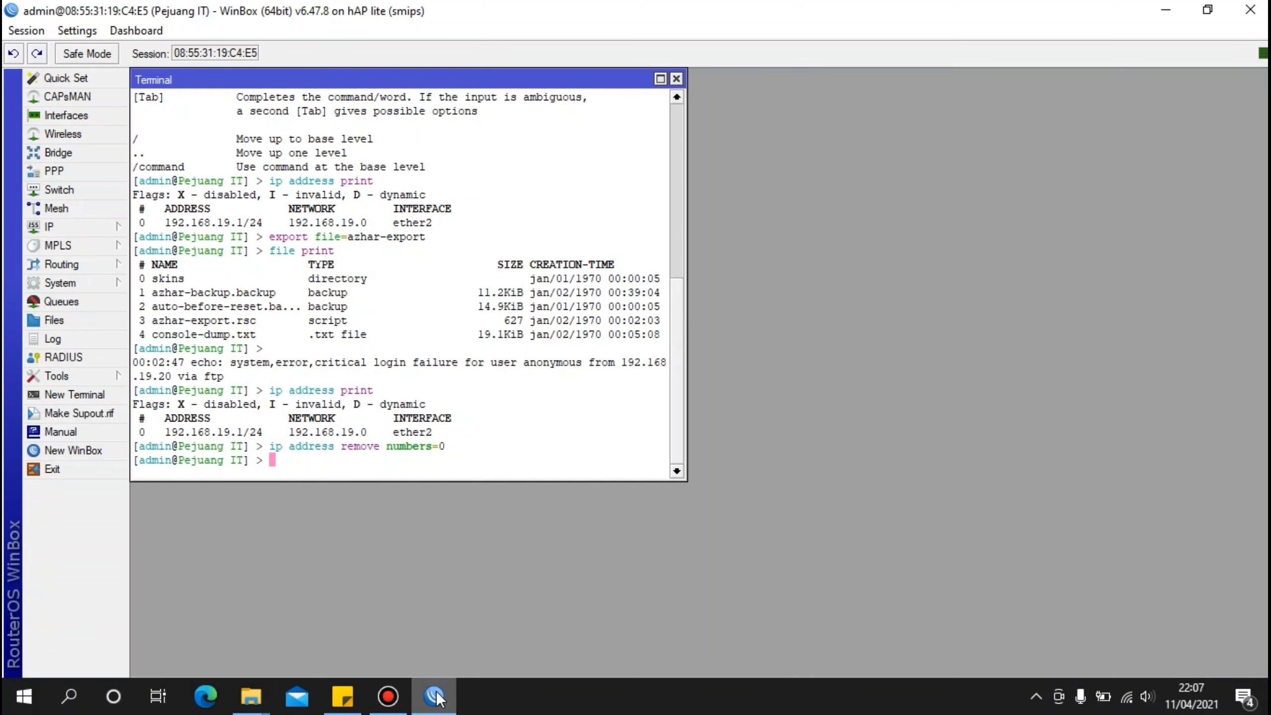
pyautogui.write('ip ad')
pyautogui.press('Tab')
pyautogui.write('print')
pyautogui.press('Return')
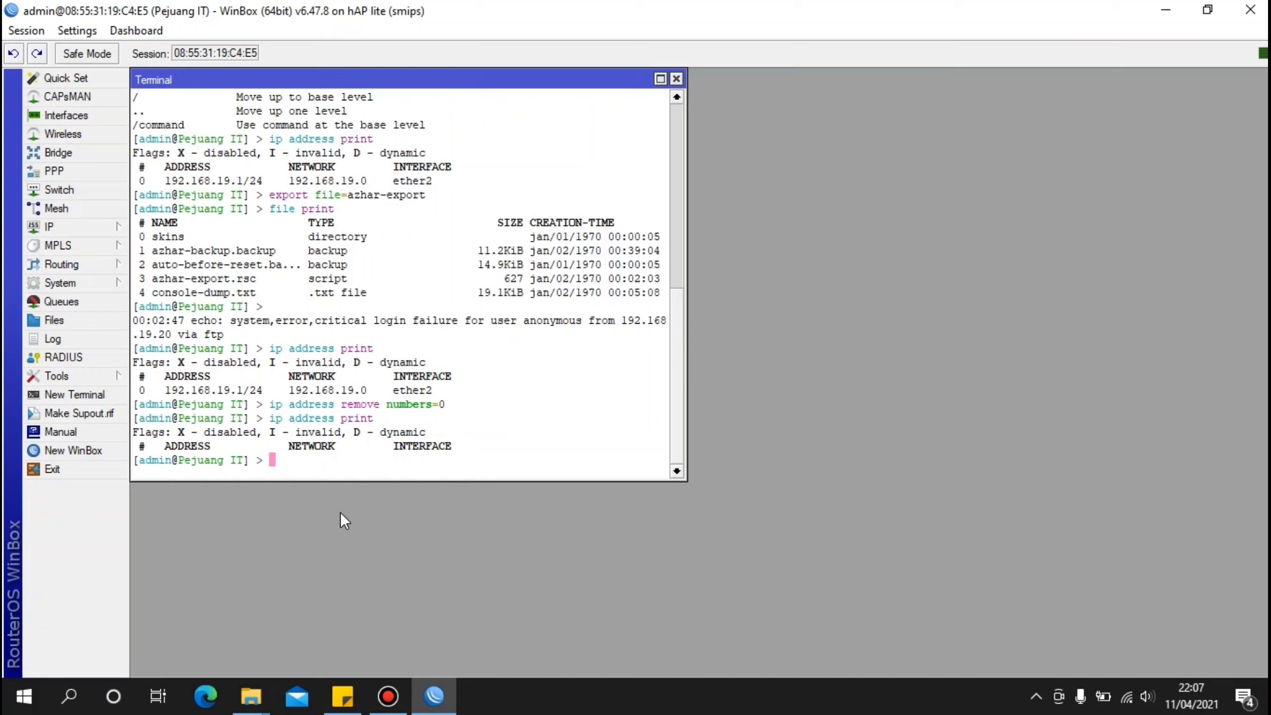
# Import the exported configuration script azhar-export.rsc in the terminal
pyautogui.write('import f')
pyautogui.press('Tab')
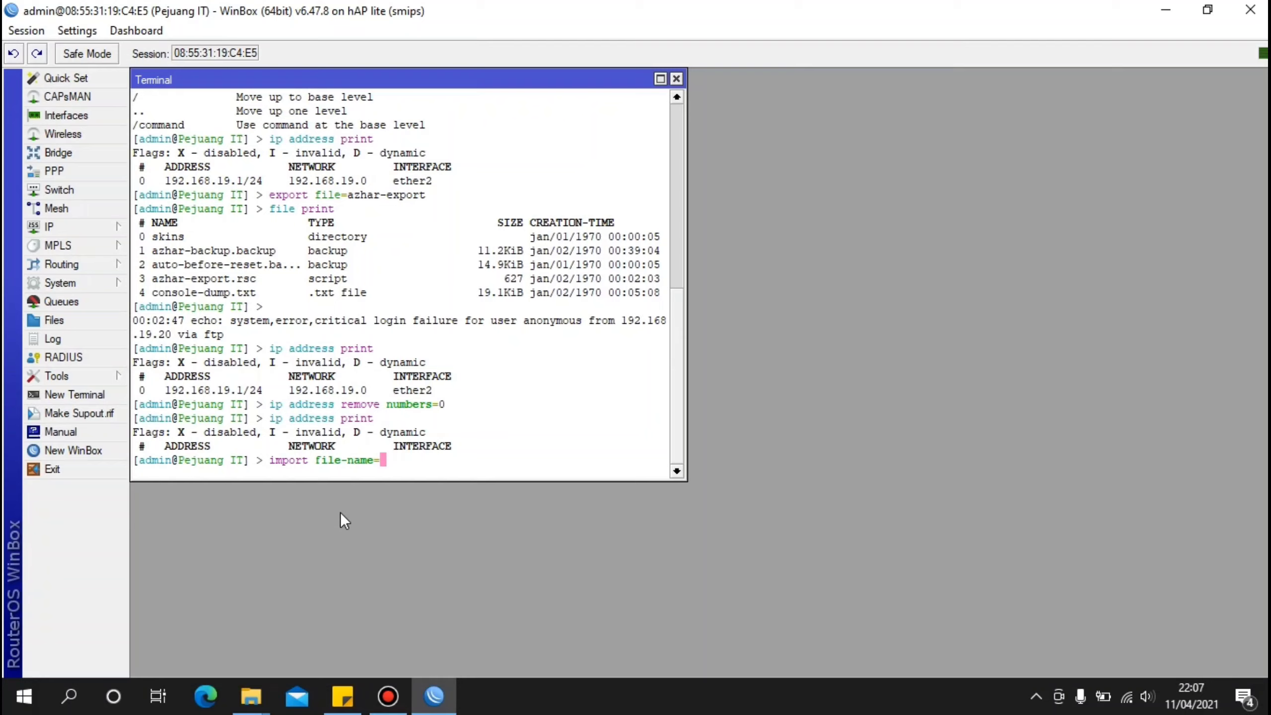
pyautogui.write('az')
pyautogui.press('Tab')
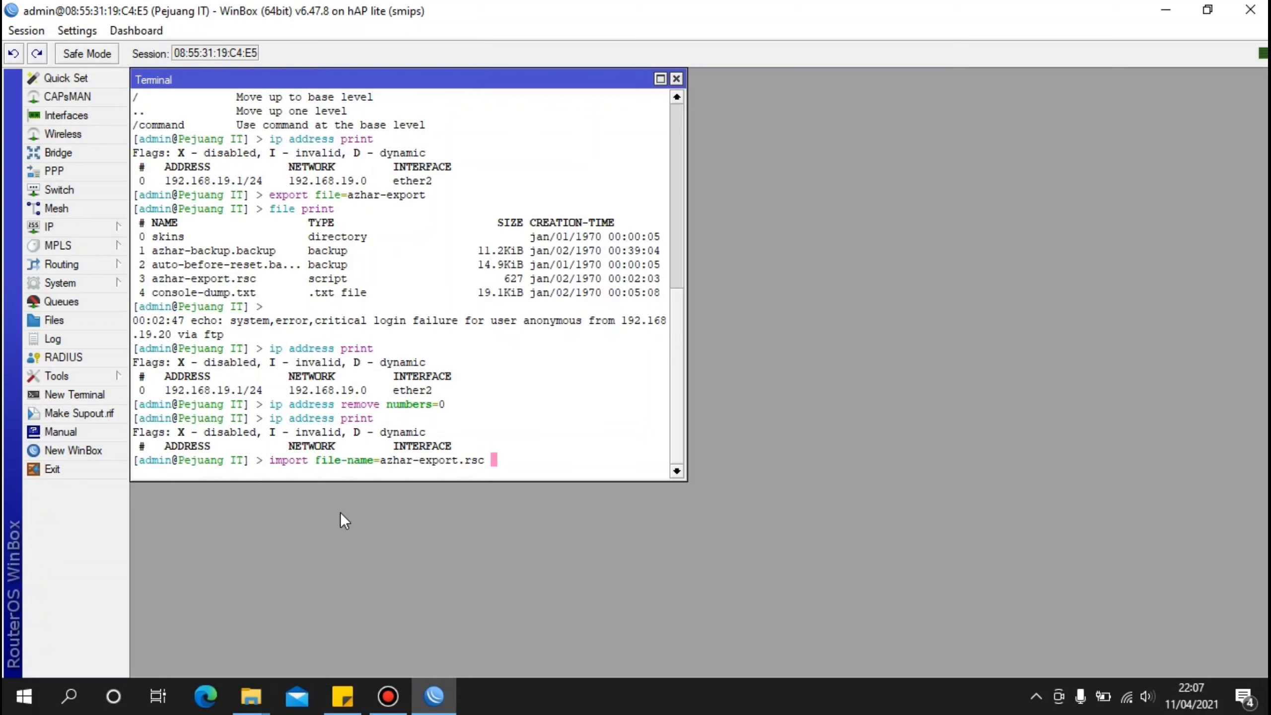
pyautogui.press('Return')
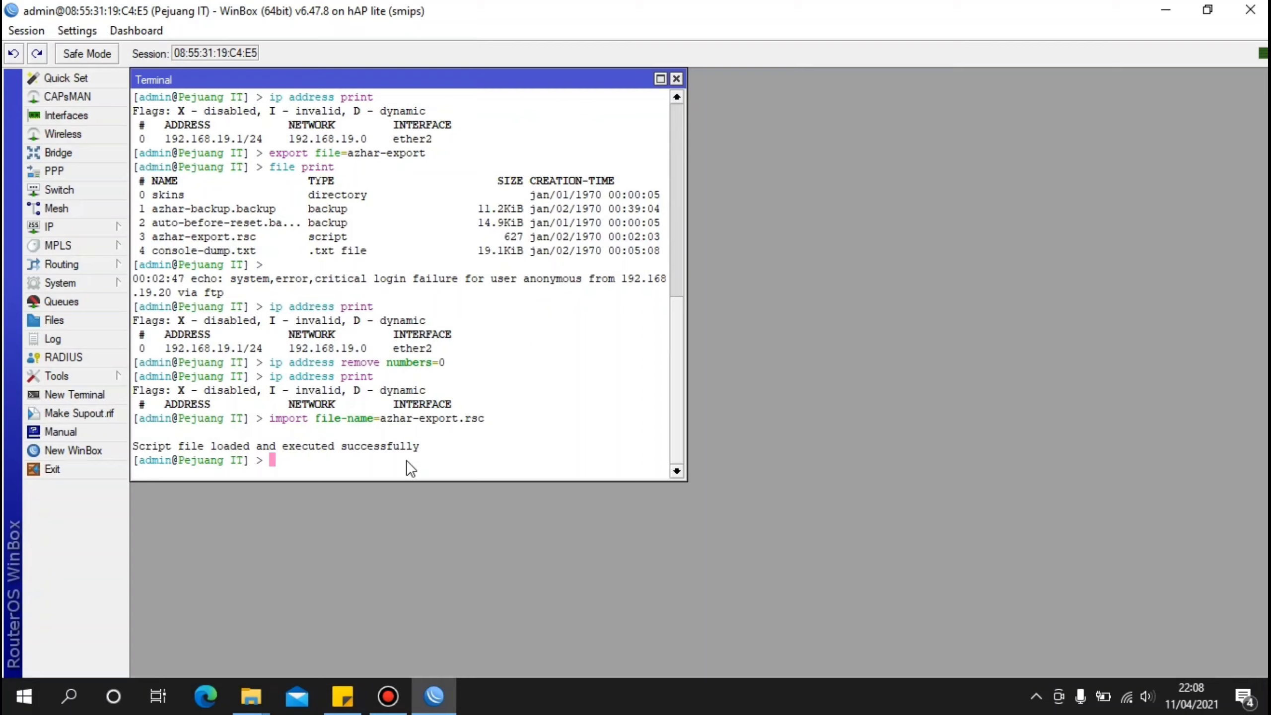
# Print the IP address list to check the imported configuration, and close WinBox
pyautogui.write('ip address print')
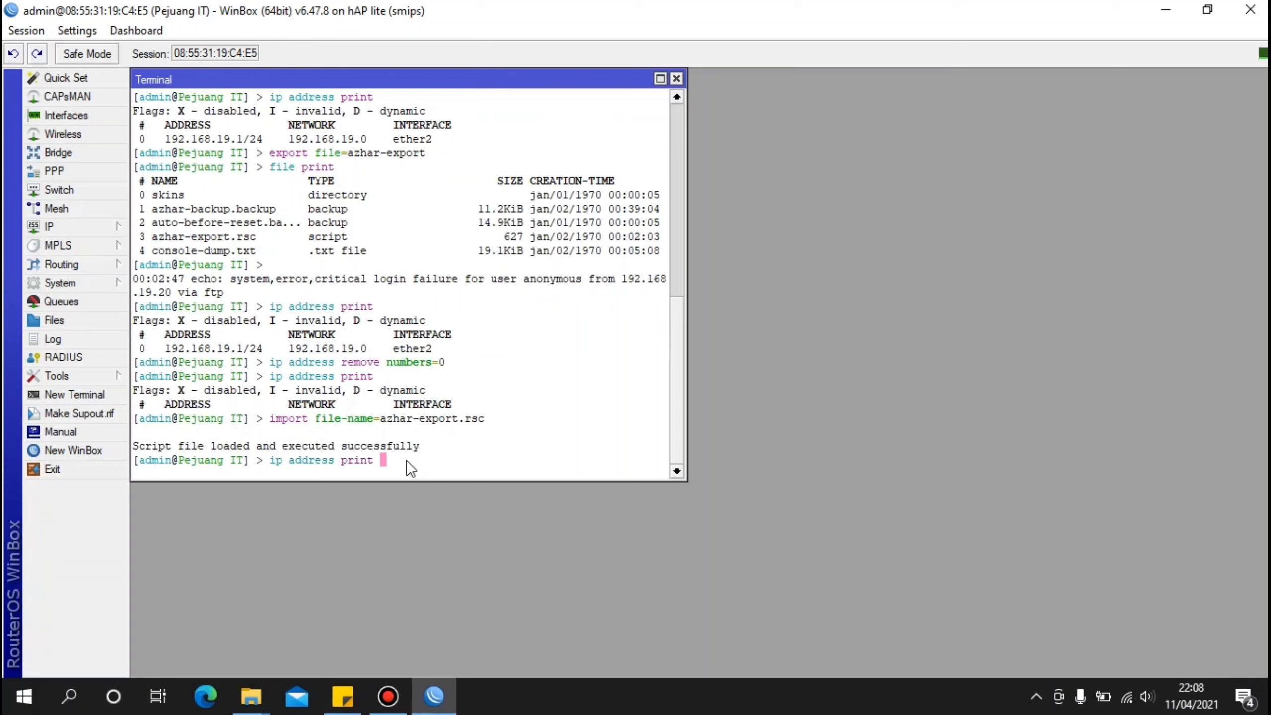
pyautogui.press('Return')
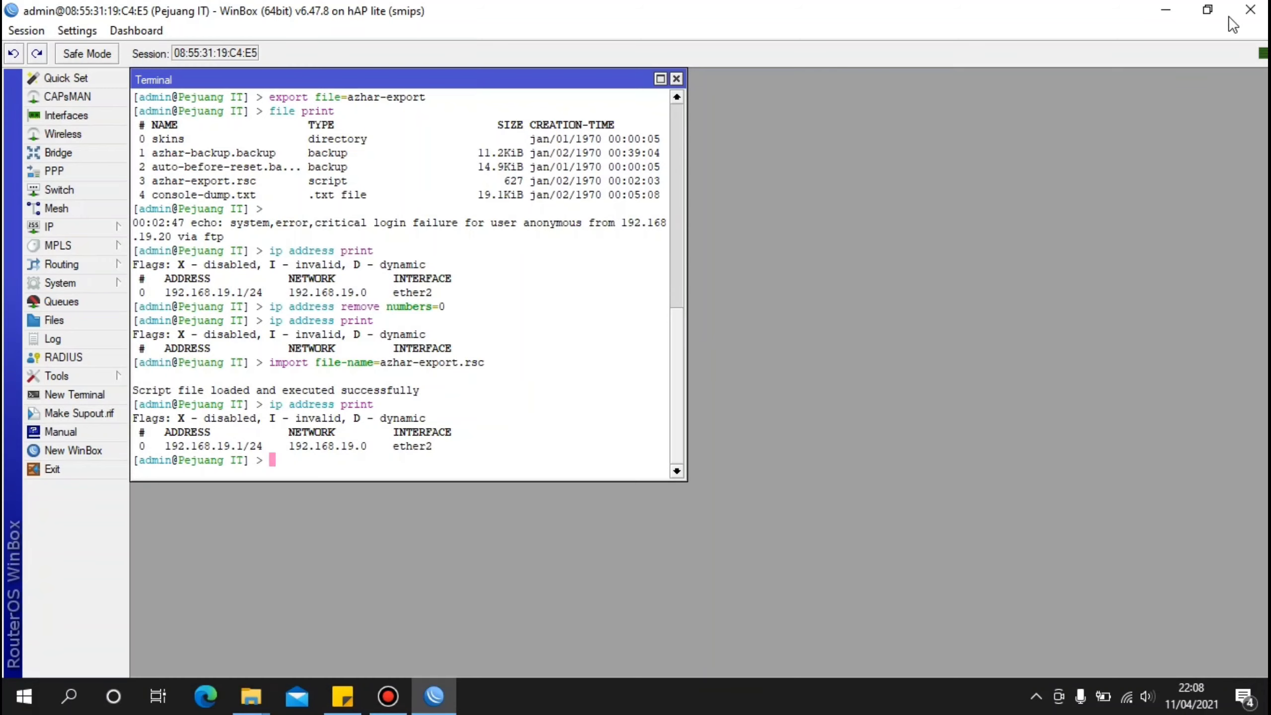
pyautogui.click(1241, 10)
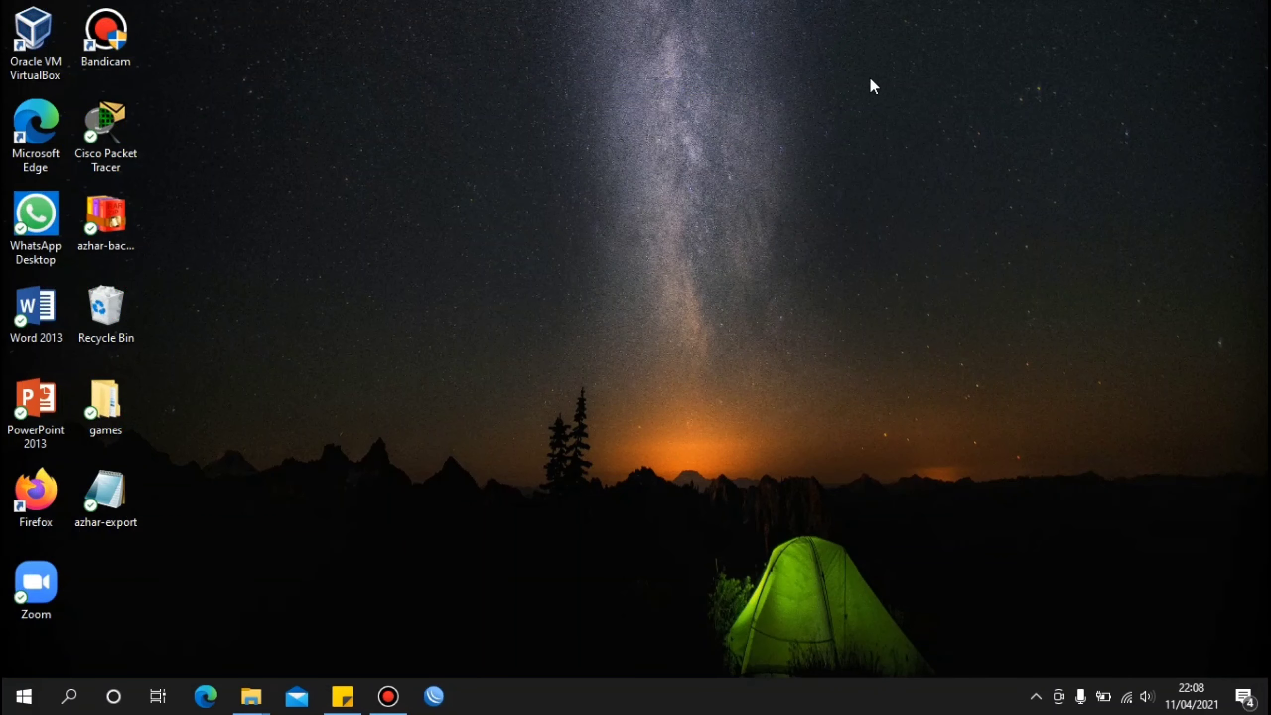